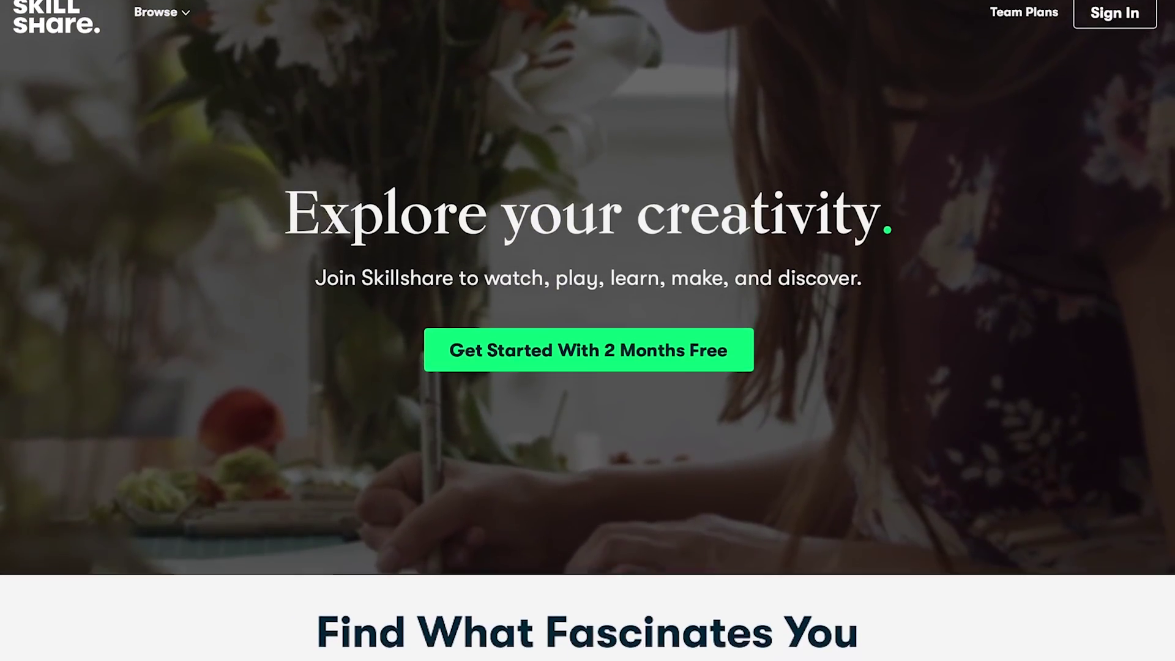
# Scroll down the Skillshare homepage and open the Fundamentals of DSLR Photography class card.
pyautogui.scroll(-5, 588, 331)
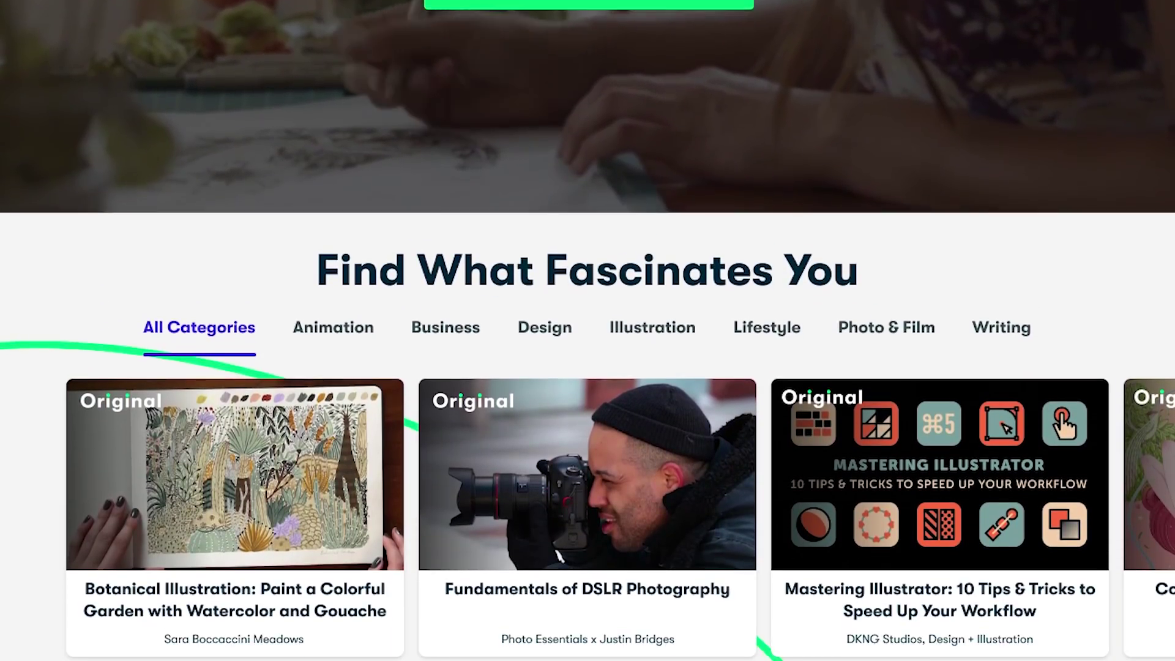
pyautogui.scroll(-3, 391, 470)
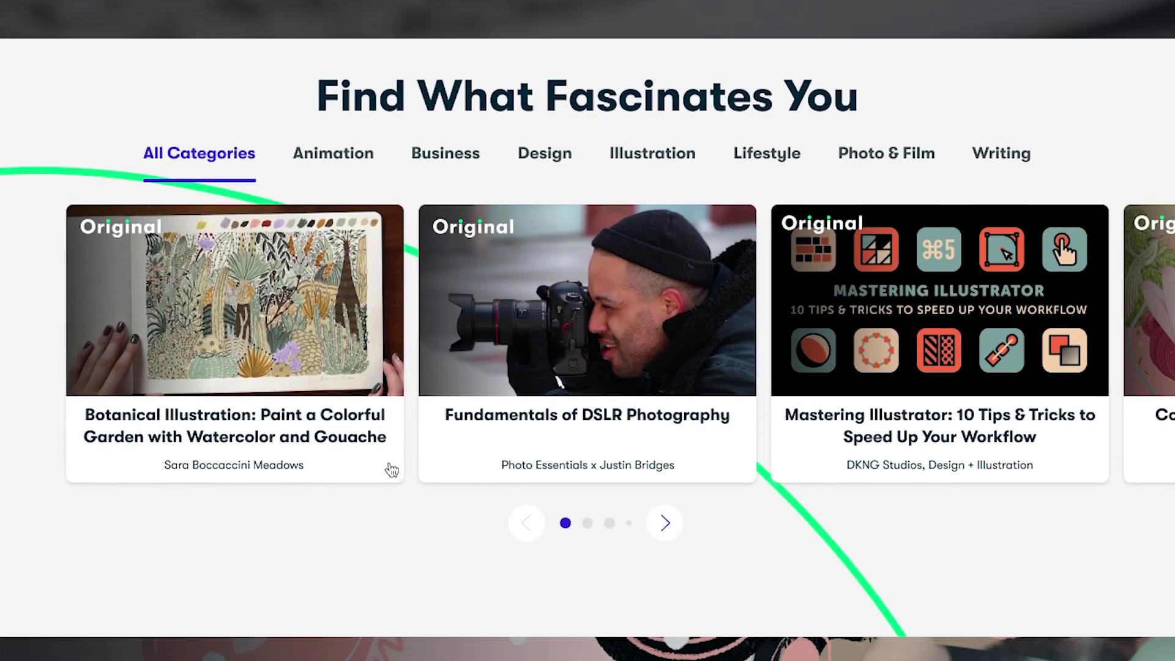
pyautogui.click(273, 323)
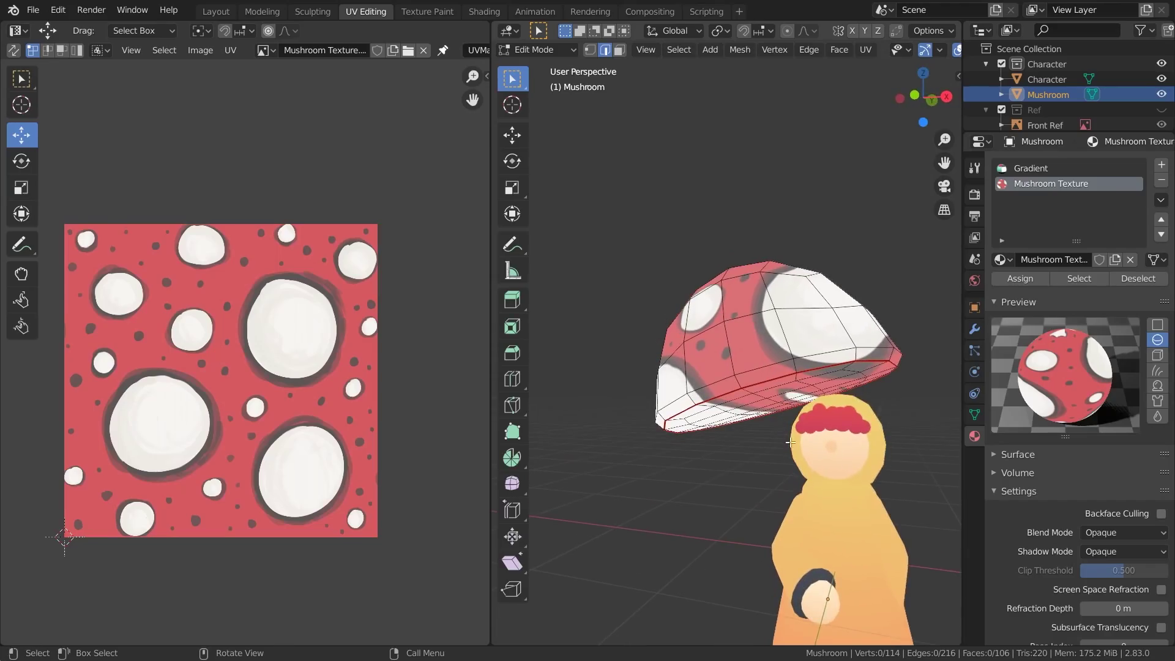
# Select the whole mushroom cap in Edit Mode, show the UV menu, and draw a stroke down the coat.
pyautogui.press('a')
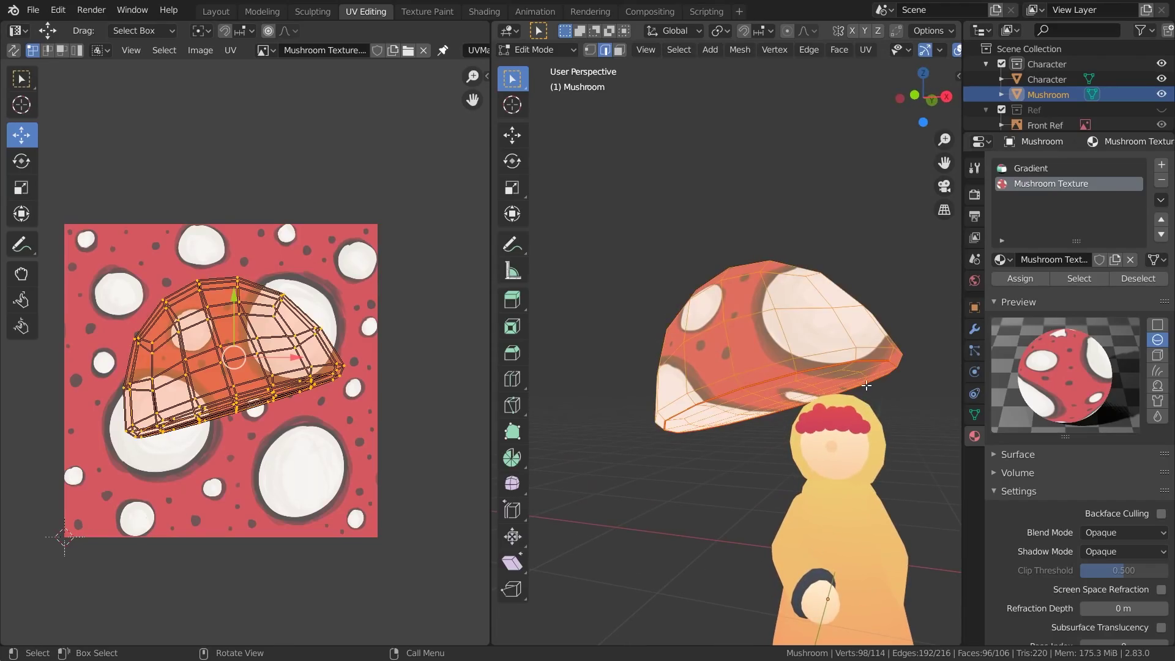
pyautogui.click(866, 52)
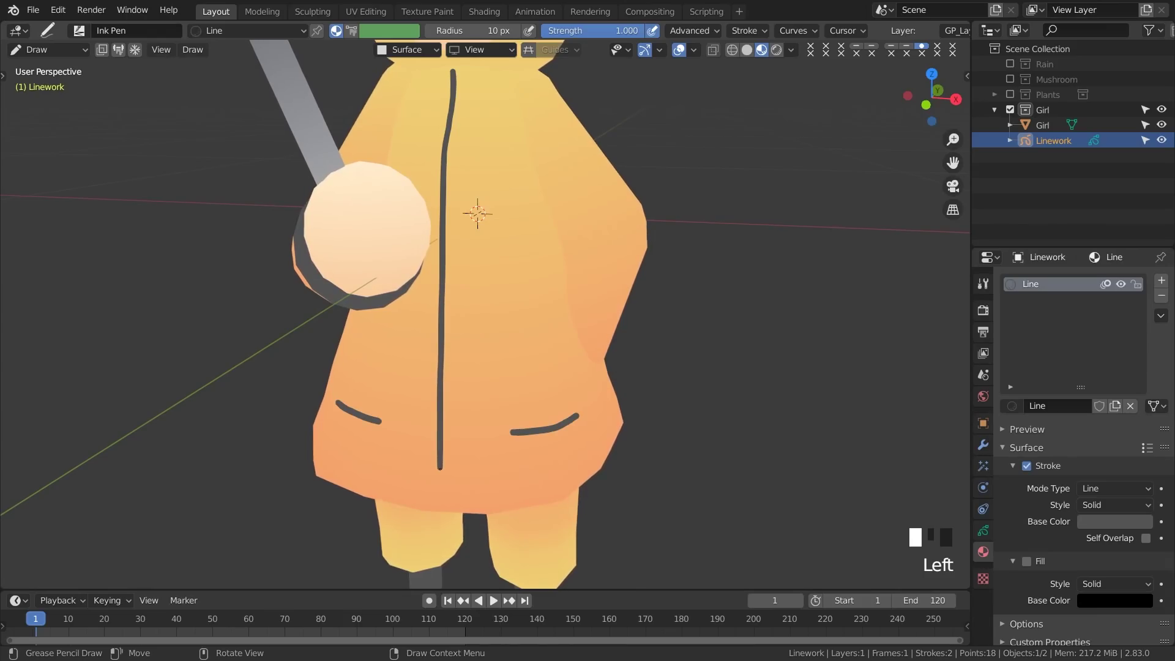
pyautogui.moveTo(440, 469); pyautogui.dragTo(436, 494)
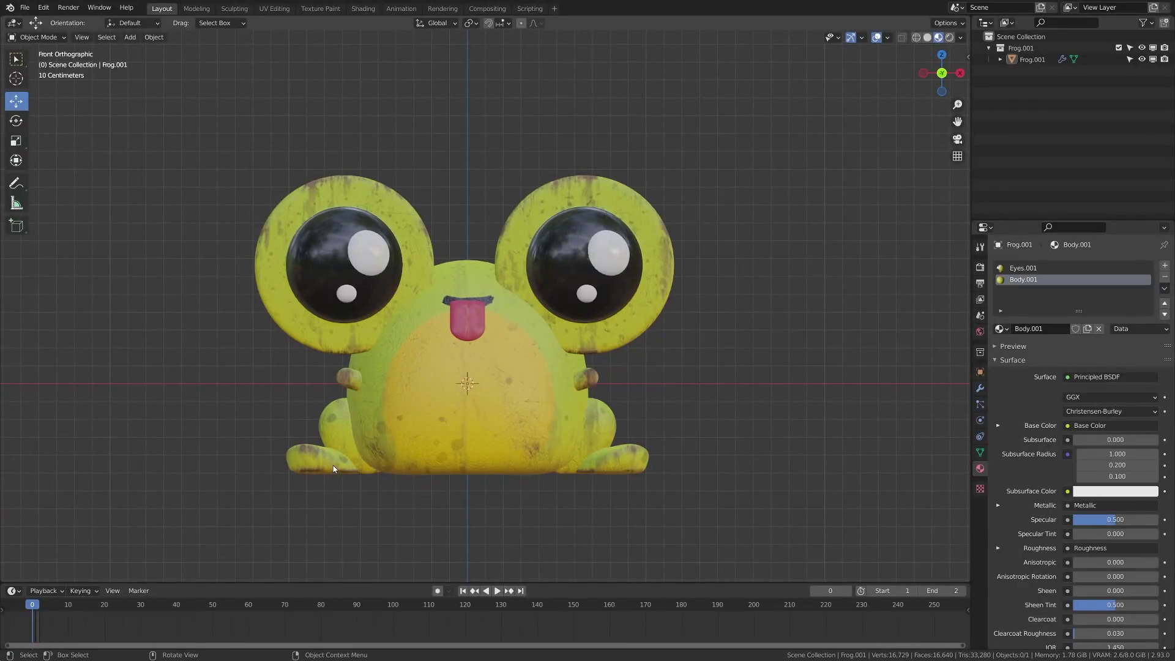
pyautogui.click(887, 37)
pyautogui.click(816, 241)
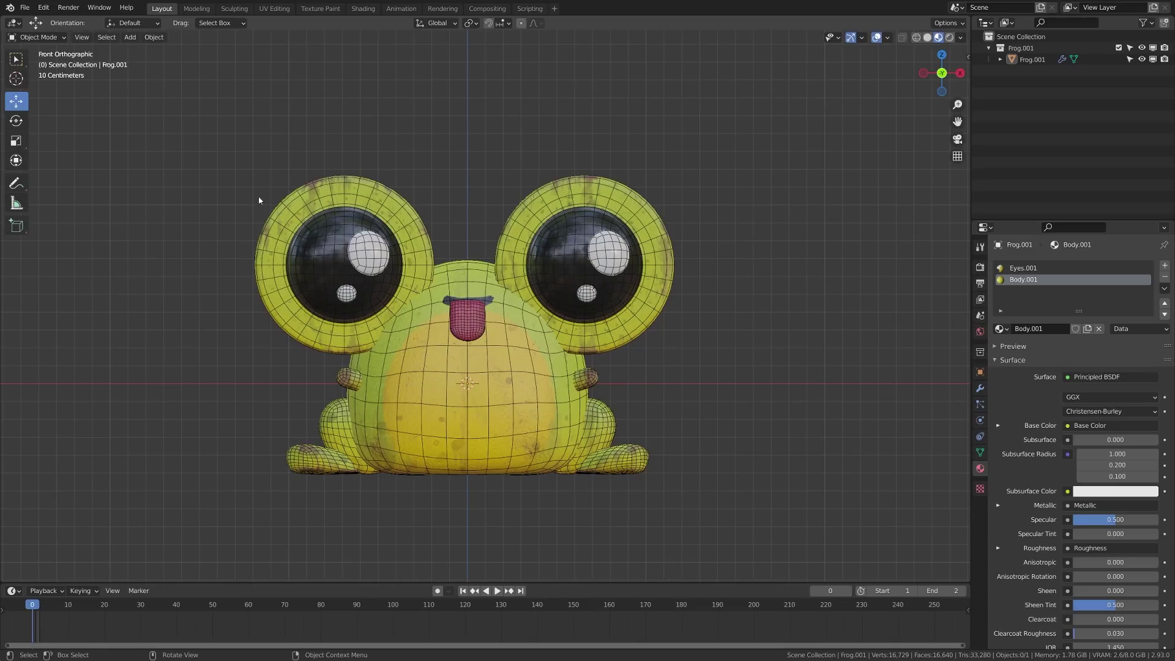
pyautogui.keyDown('shift'); pyautogui.moveTo(367, 392); pyautogui.dragTo(397, 384, button='middle'); pyautogui.keyUp('shift')
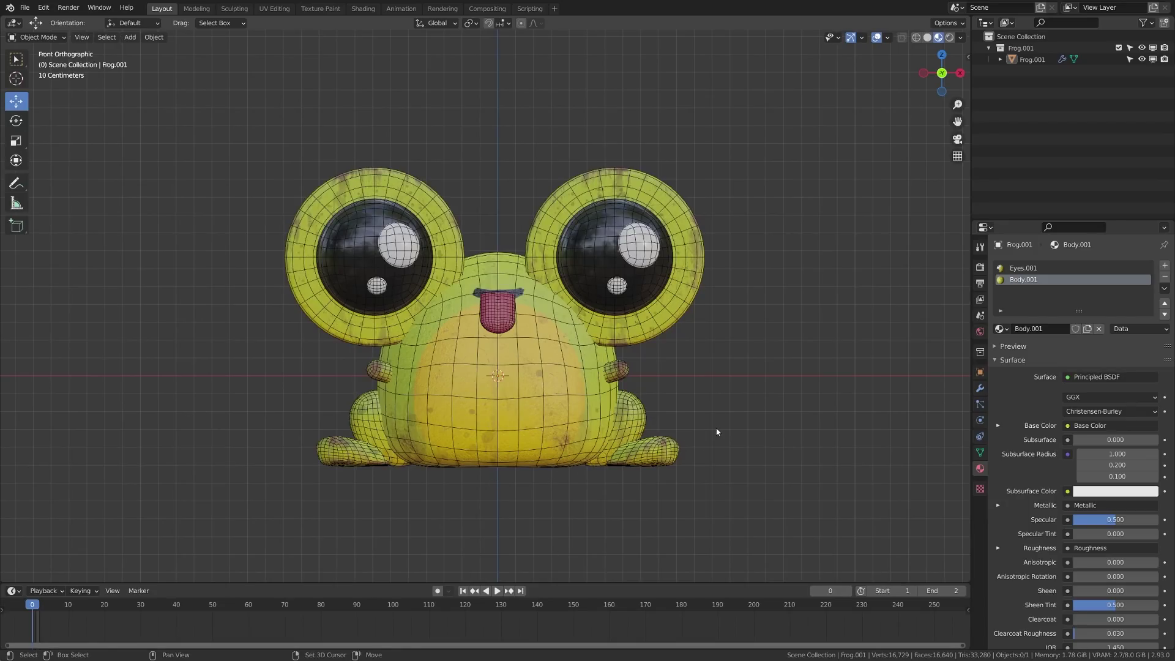
pyautogui.keyDown('shift'); pyautogui.moveTo(711, 425); pyautogui.dragTo(633, 424, button='middle'); pyautogui.keyUp('shift')
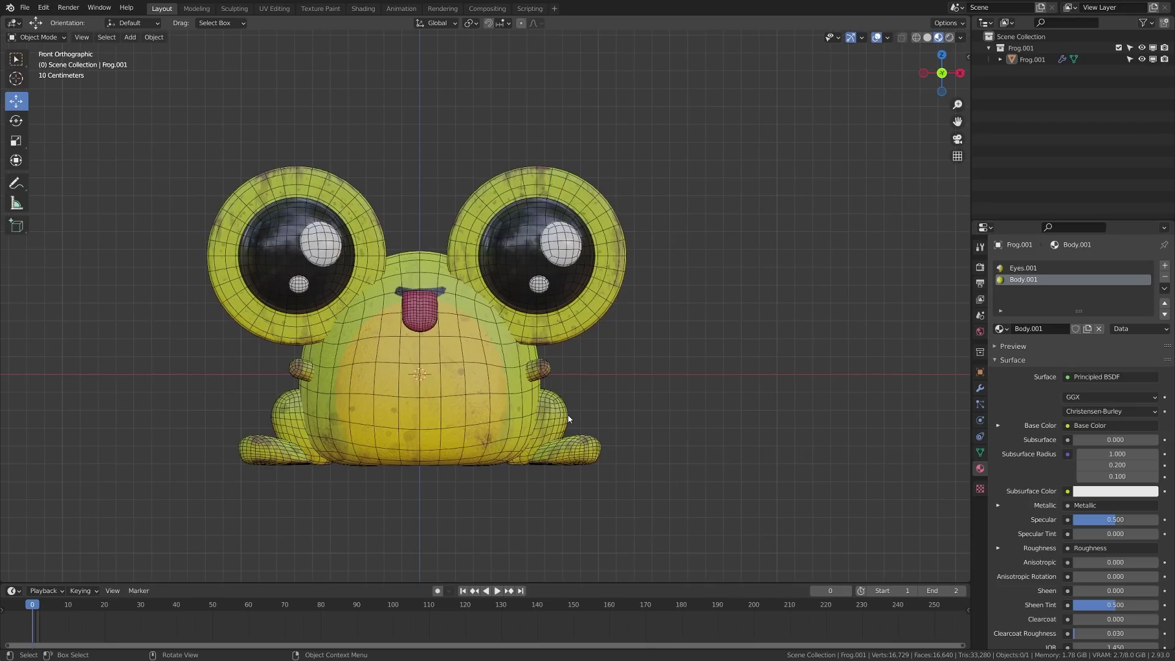
pyautogui.keyDown('shift'); pyautogui.moveTo(568, 419); pyautogui.dragTo(597, 394, button='middle'); pyautogui.keyUp('shift')
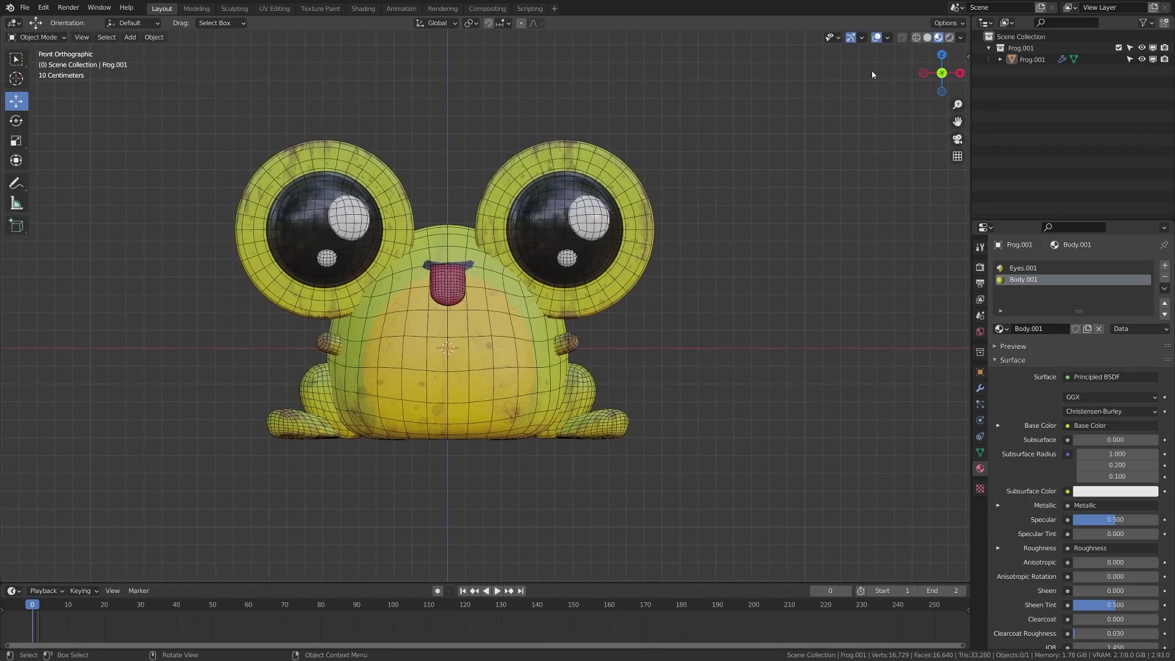
pyautogui.click(888, 38)
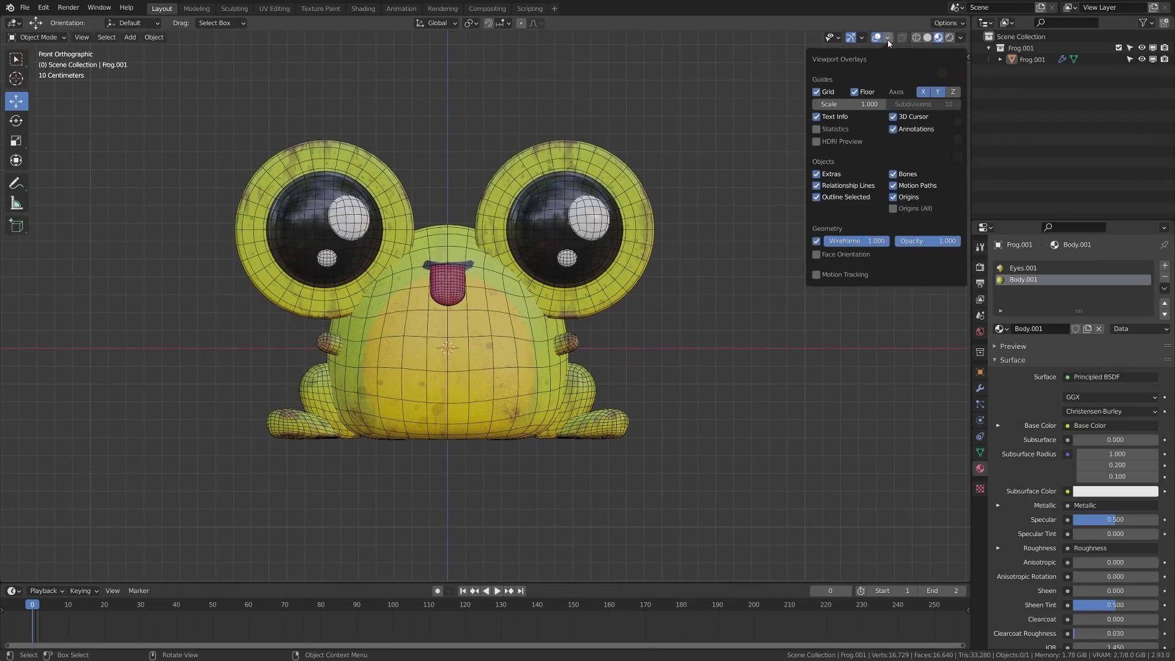
pyautogui.click(817, 241)
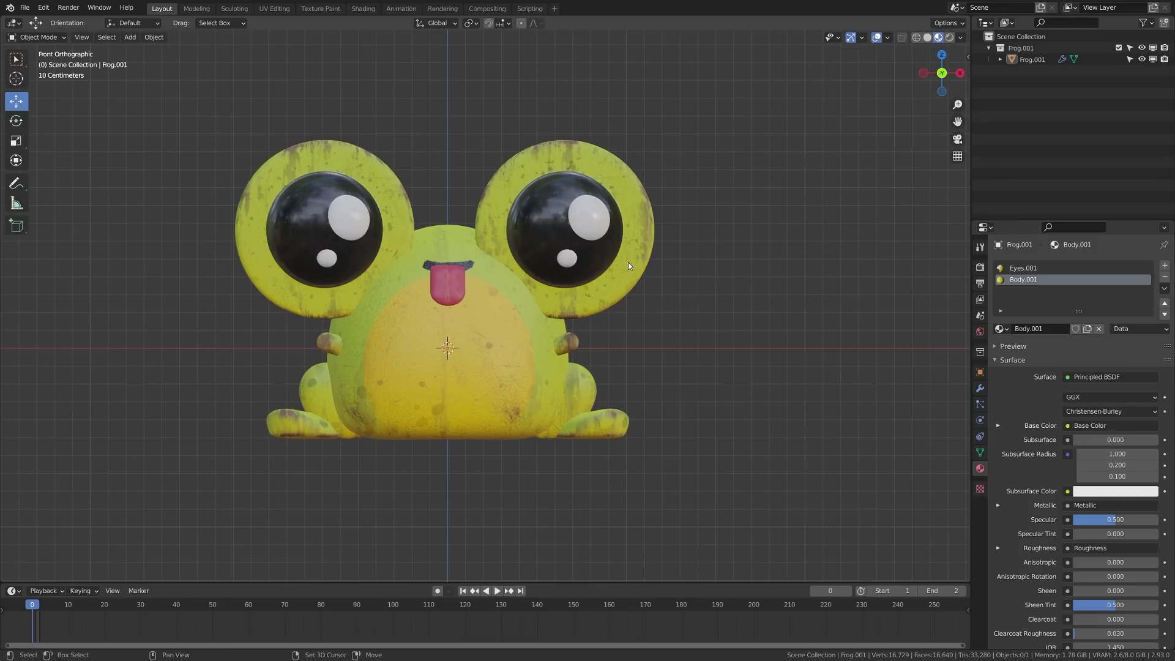
pyautogui.keyDown('shift'); pyautogui.moveTo(634, 323); pyautogui.dragTo(678, 370, button='middle'); pyautogui.keyUp('shift')
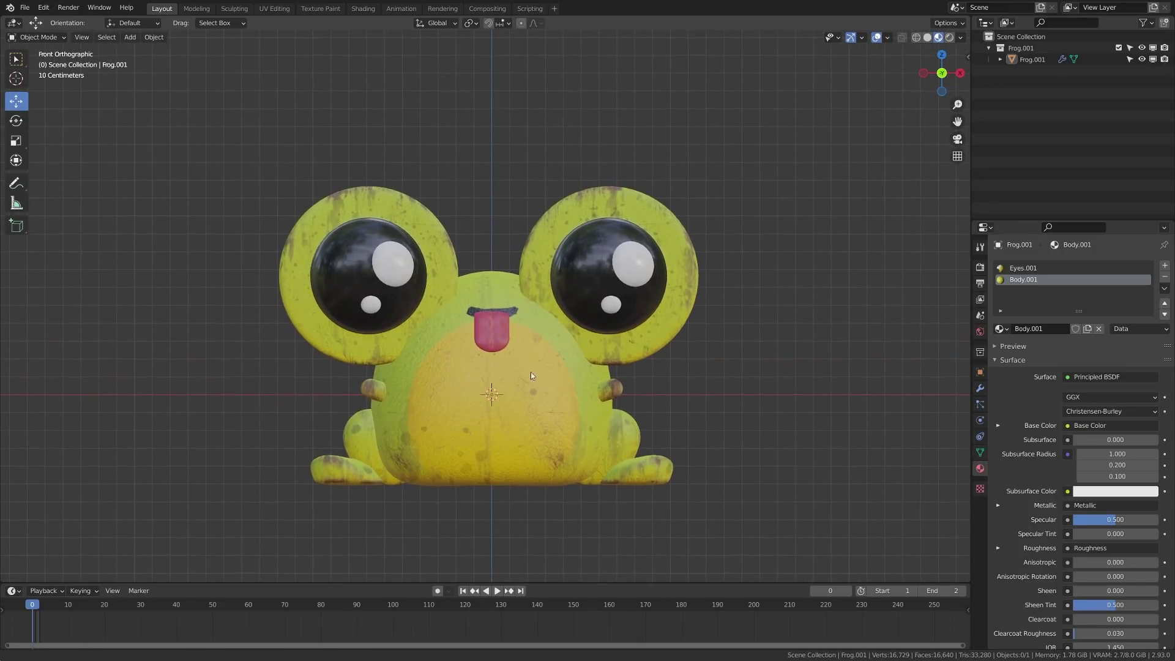
pyautogui.keyDown('shift'); pyautogui.moveTo(500, 405); pyautogui.dragTo(467, 366, button='middle'); pyautogui.keyUp('shift')
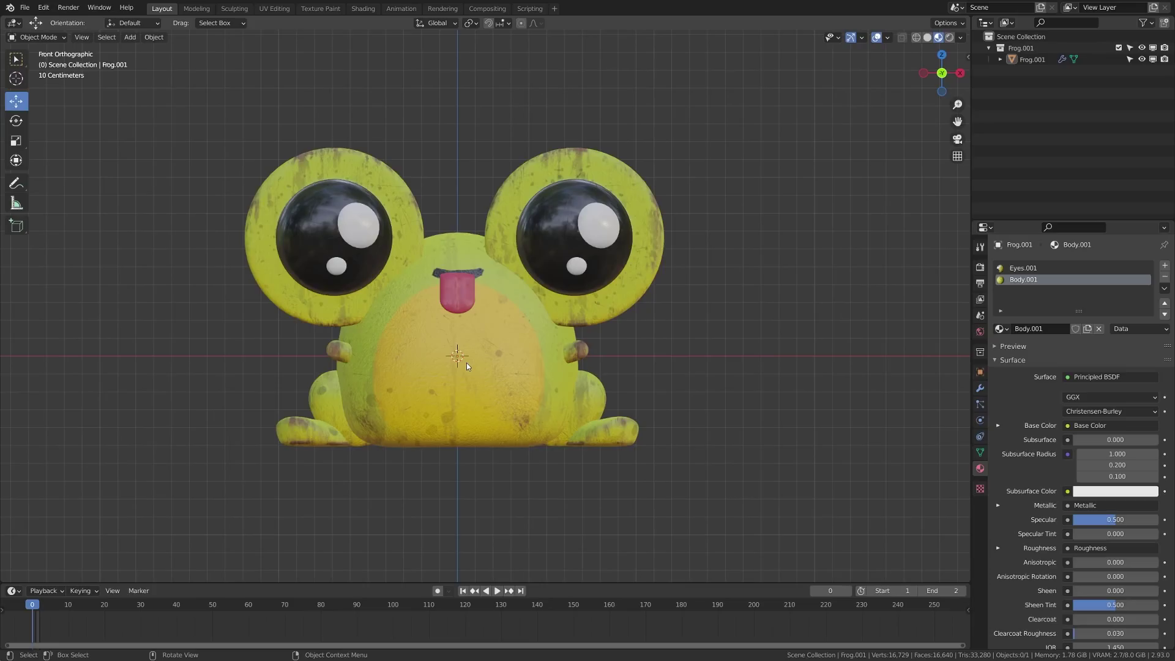
# In Solid shading, remove the frog's Body.001 and Eyes.001 material slots and add two empty slots.
pyautogui.click(927, 38)
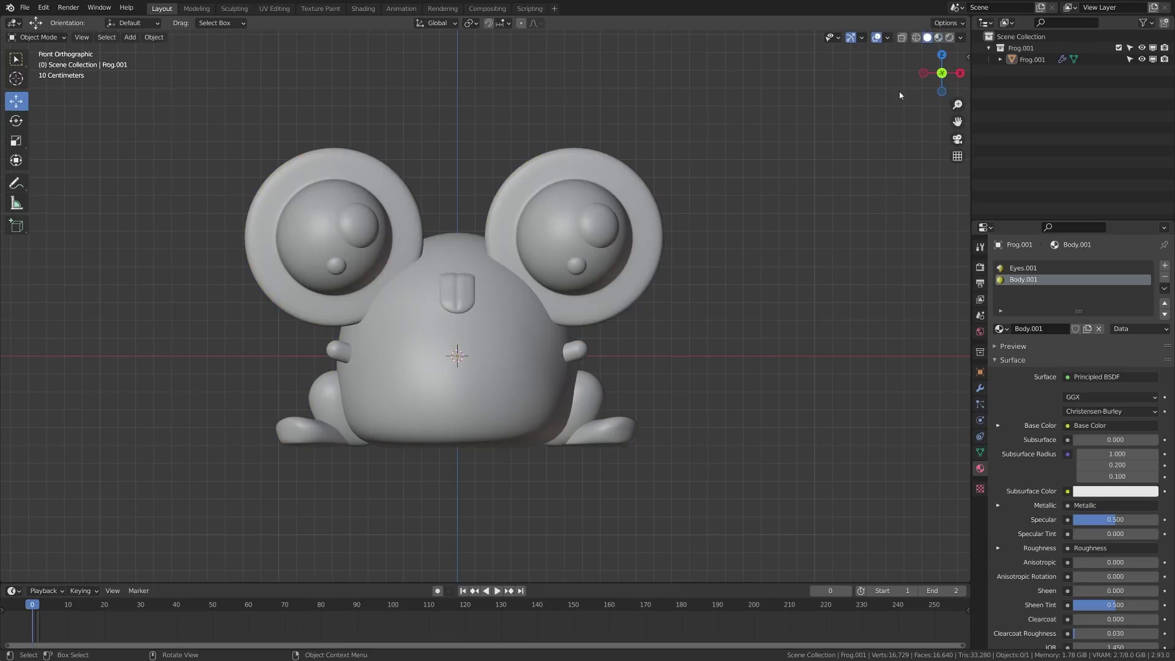
pyautogui.click(498, 328)
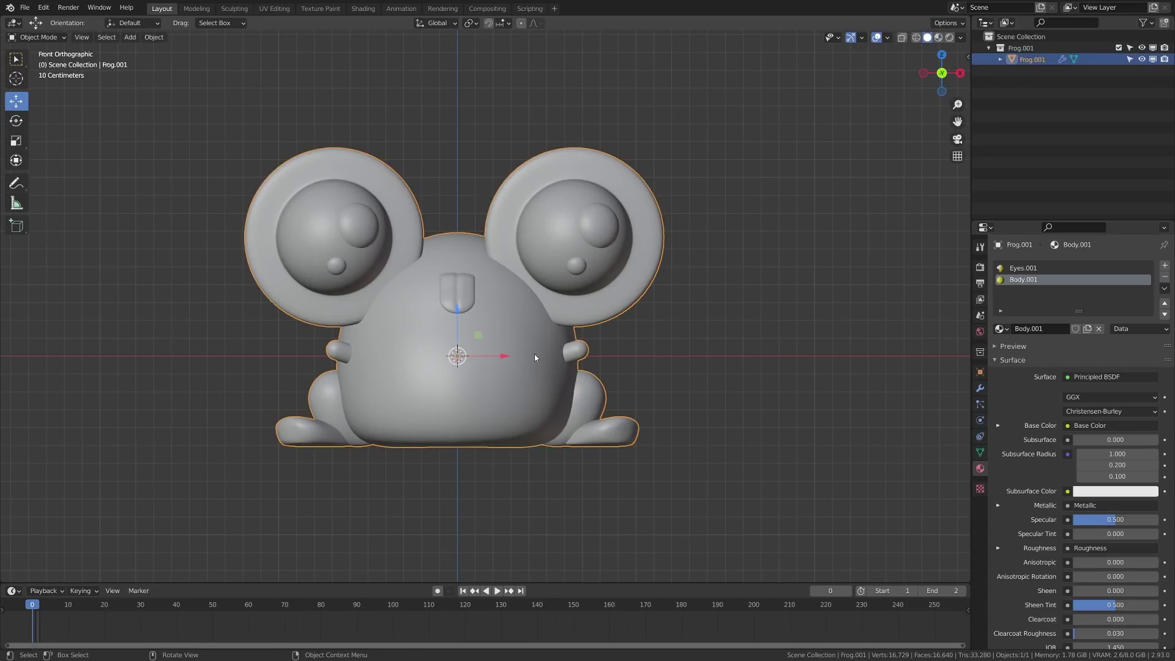
pyautogui.click(1165, 279)
pyautogui.click(1165, 277)
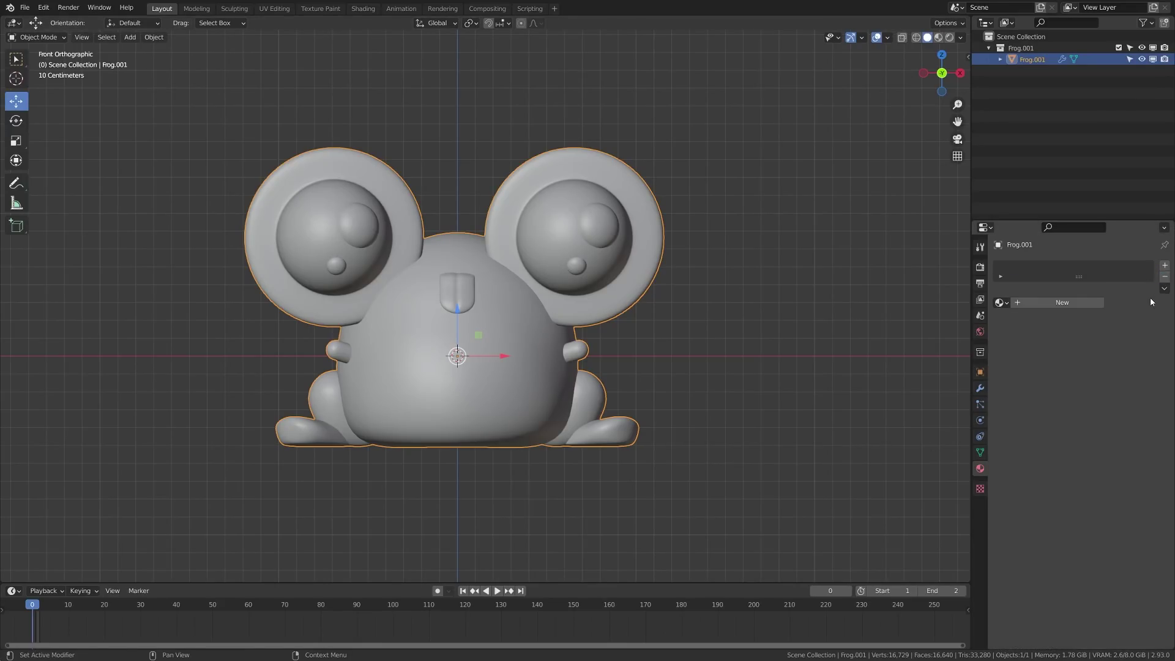
pyautogui.click(1165, 265)
pyautogui.click(1165, 265)
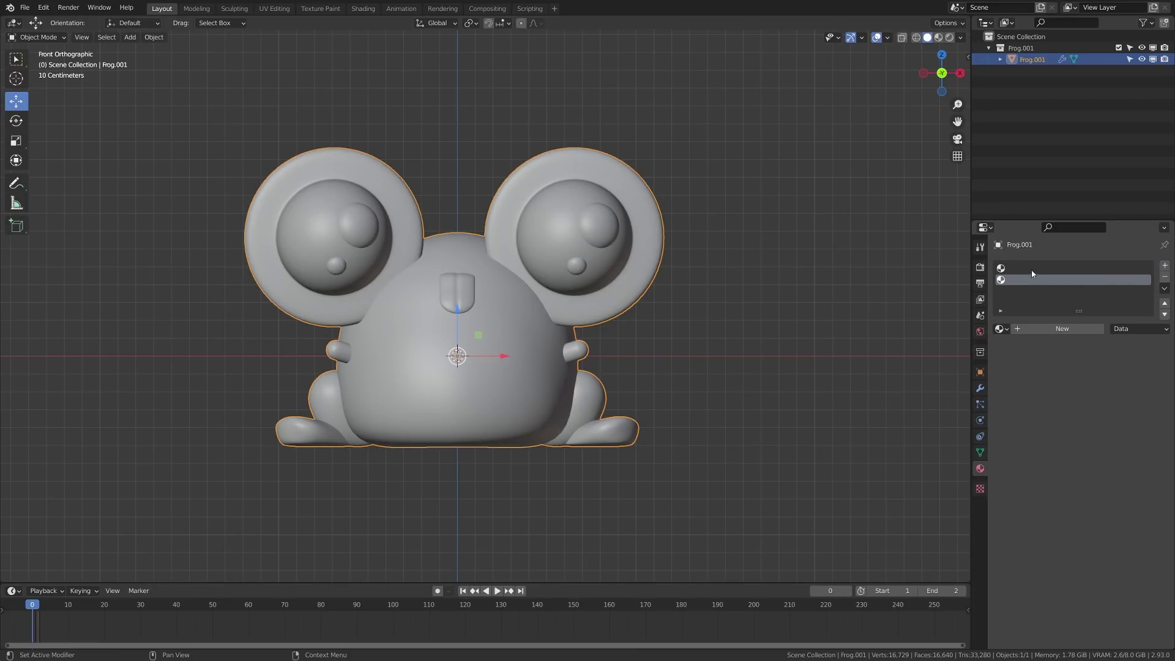
# Create new materials named White and Black in the two empty slots.
pyautogui.click(1033, 268)
pyautogui.click(1062, 329)
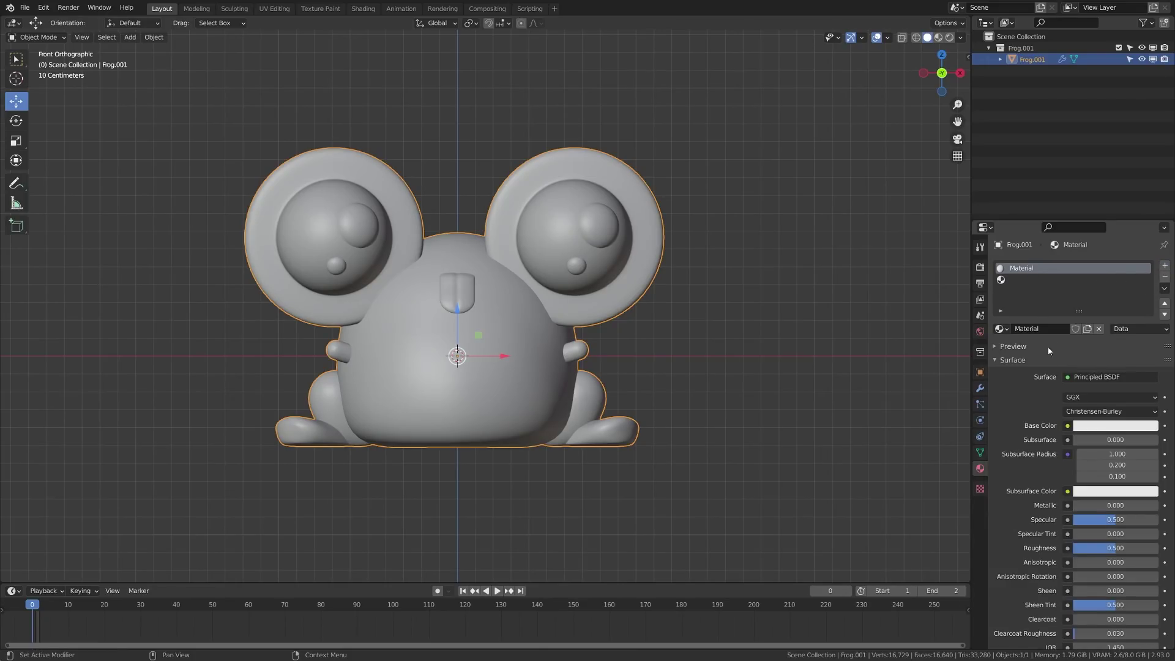
pyautogui.write('White')
pyautogui.press('Return')
pyautogui.click(1019, 280)
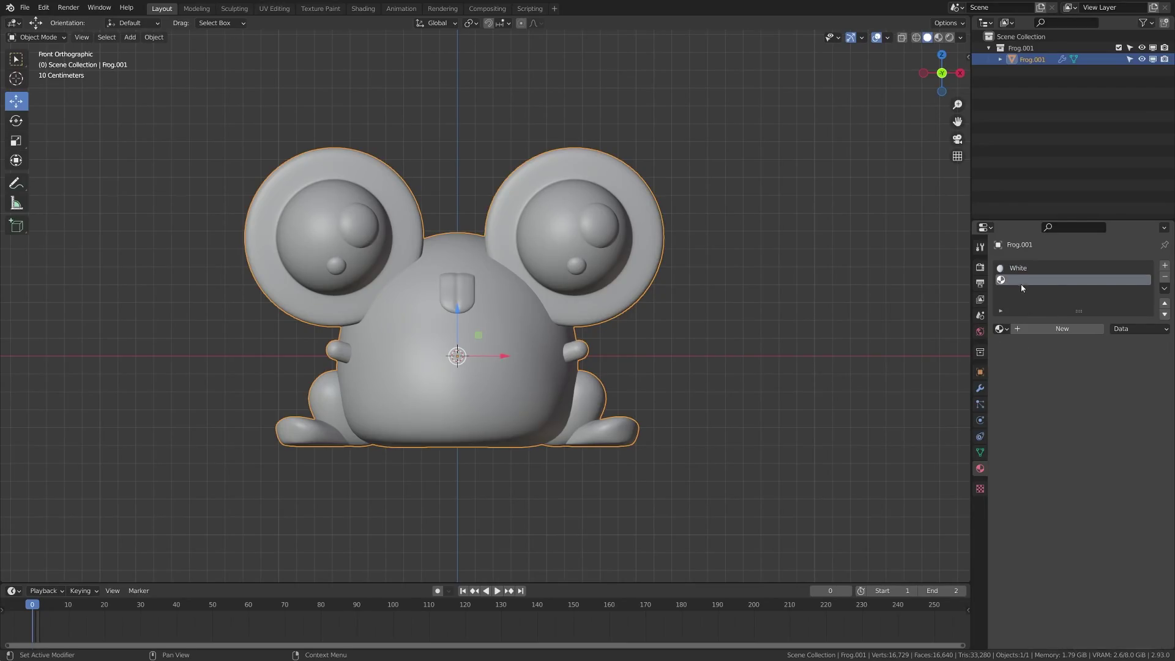
pyautogui.click(1044, 329)
pyautogui.doubleClick(1051, 331)
pyautogui.write('Black')
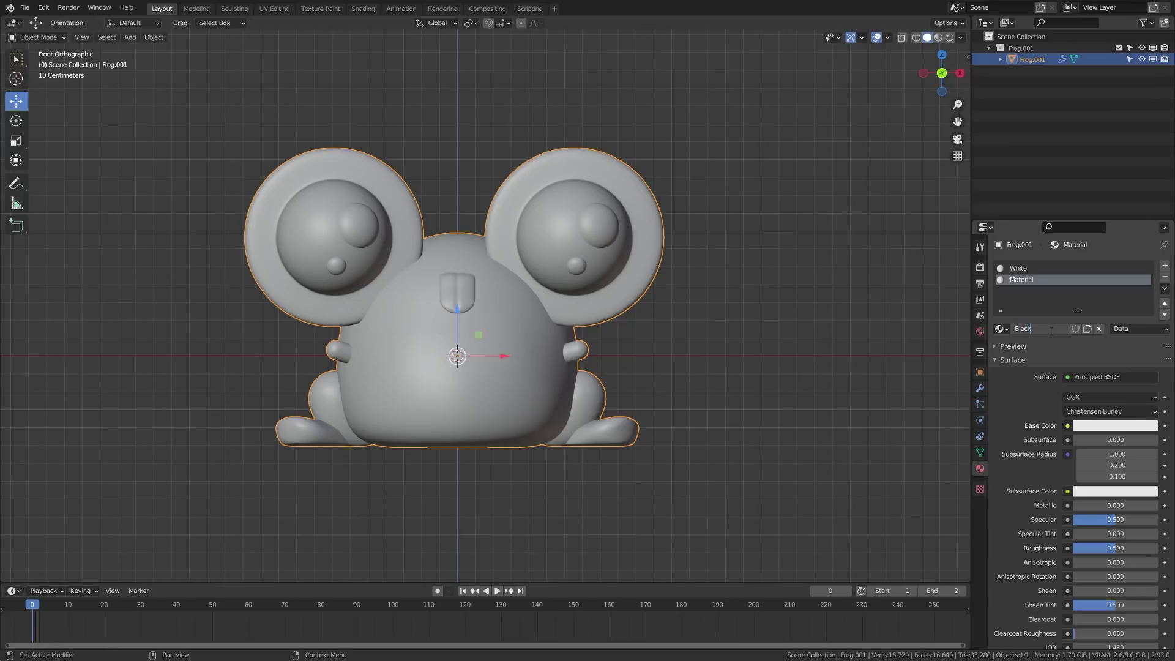
pyautogui.press('Return')
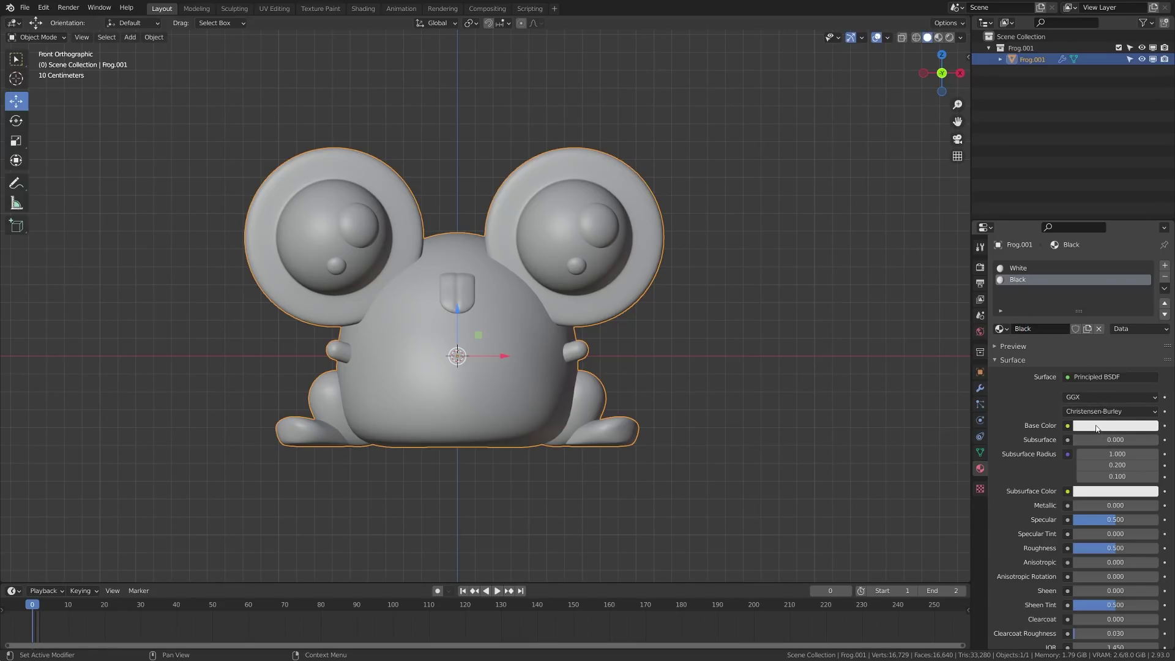
pyautogui.click(1127, 426)
# Darken the Black material's base colour to black and expand the Viewport Display panel.
pyautogui.moveTo(1114, 397); pyautogui.dragTo(1068, 397)
pyautogui.click(999, 361)
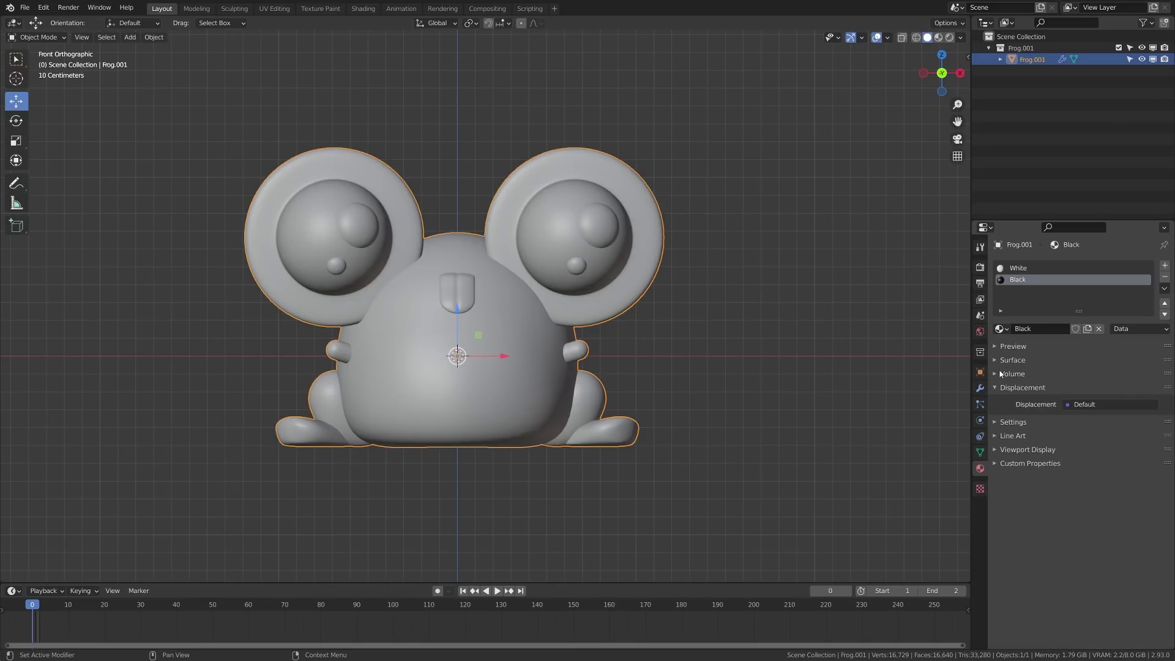
pyautogui.click(1004, 388)
pyautogui.click(1013, 431)
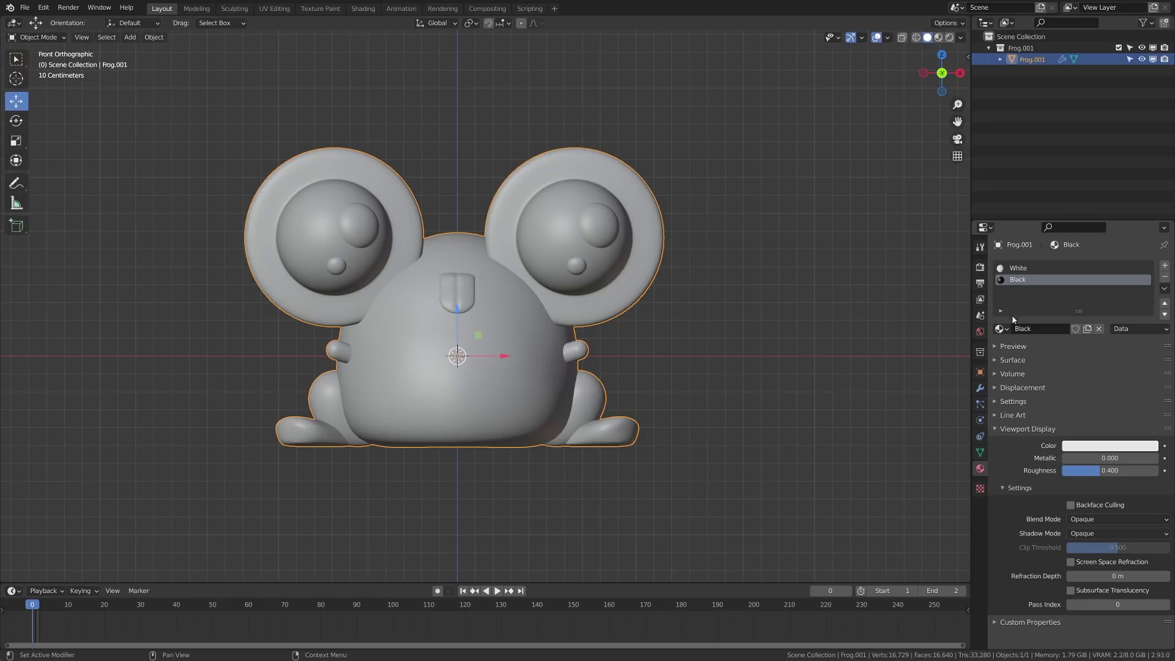
# Set the White material's viewport display colour alpha to 0.1, then deselect the frog.
pyautogui.click(1019, 269)
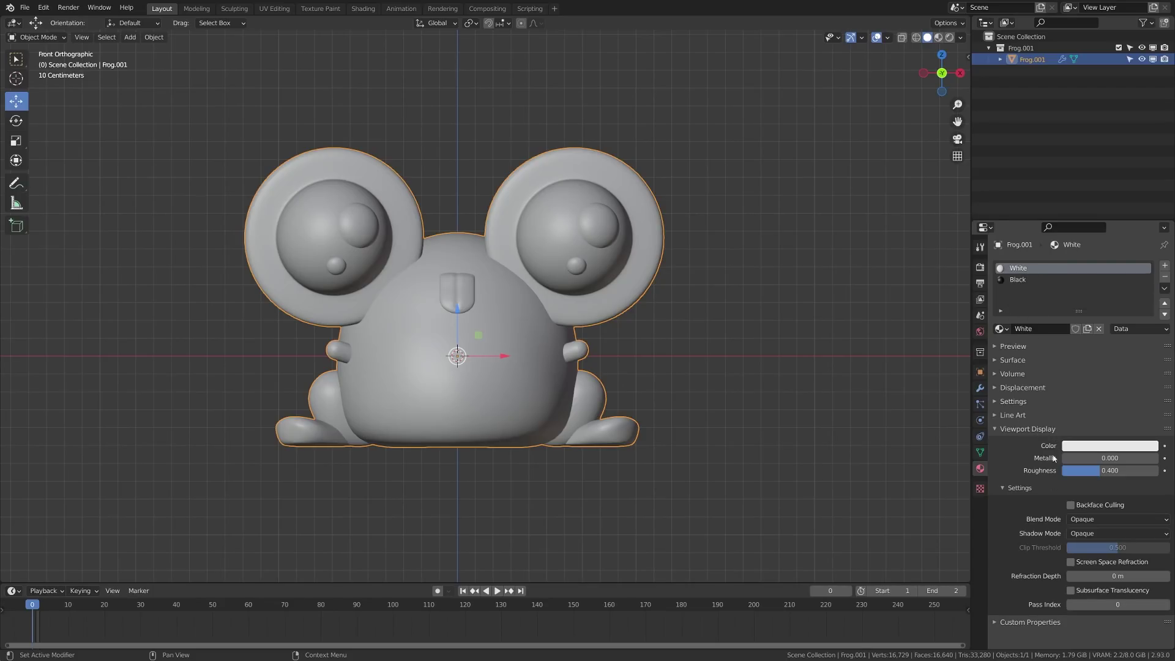
pyautogui.click(1094, 450)
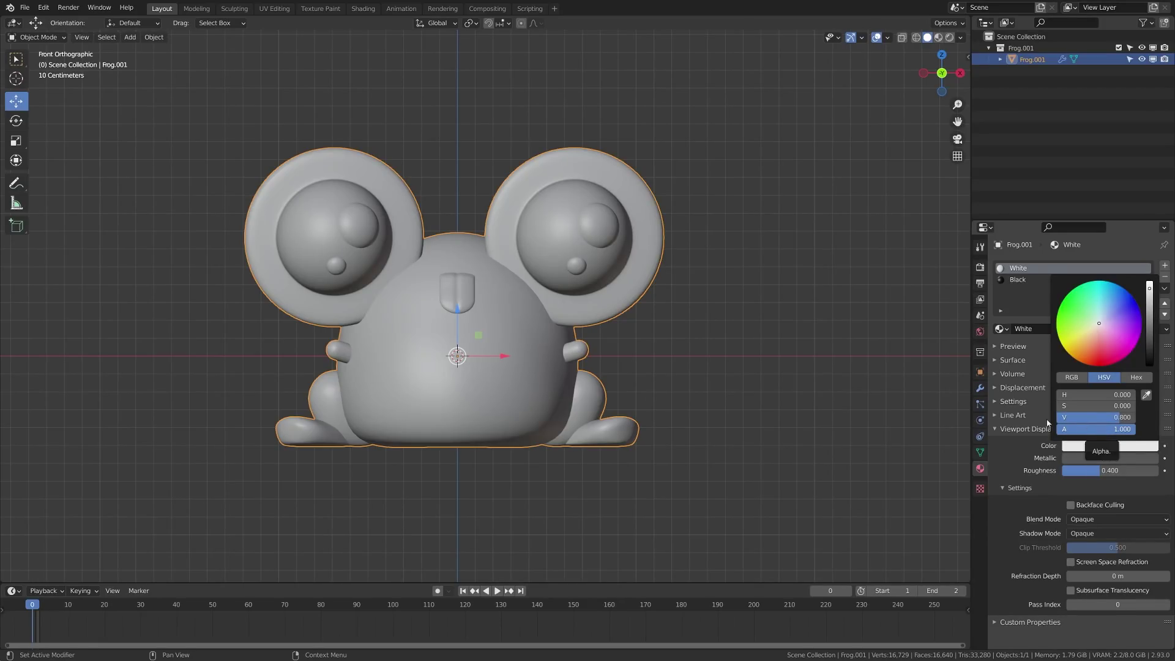
pyautogui.click(1109, 449)
pyautogui.moveTo(1122, 429); pyautogui.dragTo(1082, 429)
pyautogui.click(1109, 430)
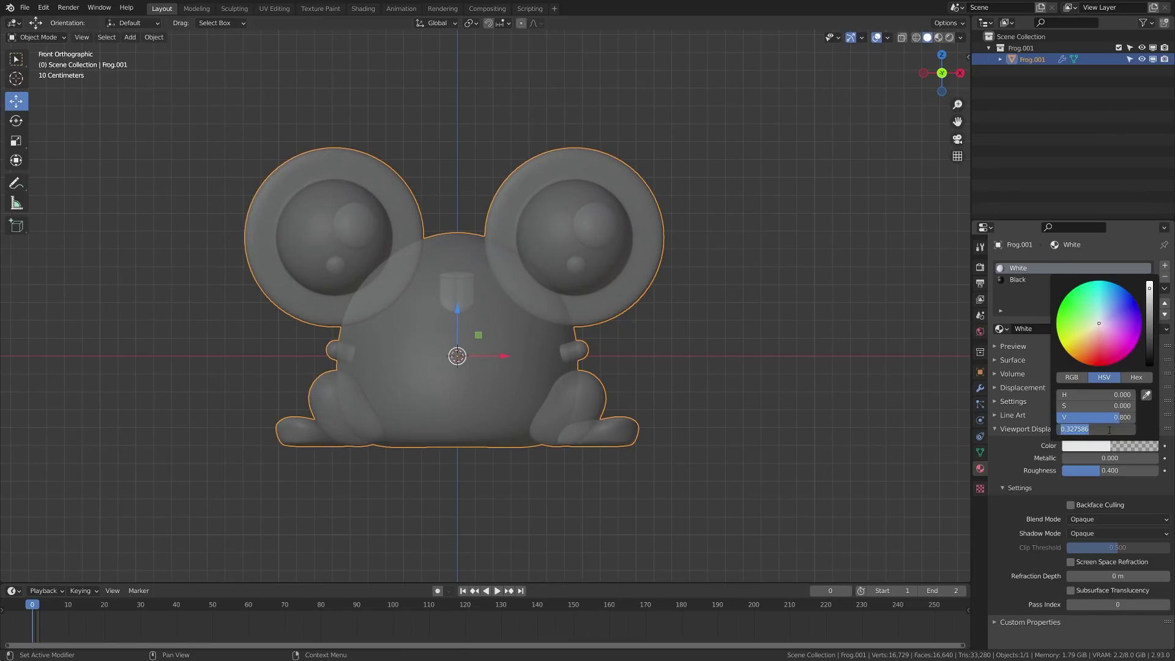
pyautogui.write('0.1')
pyautogui.press('Return')
pyautogui.click(1109, 430)
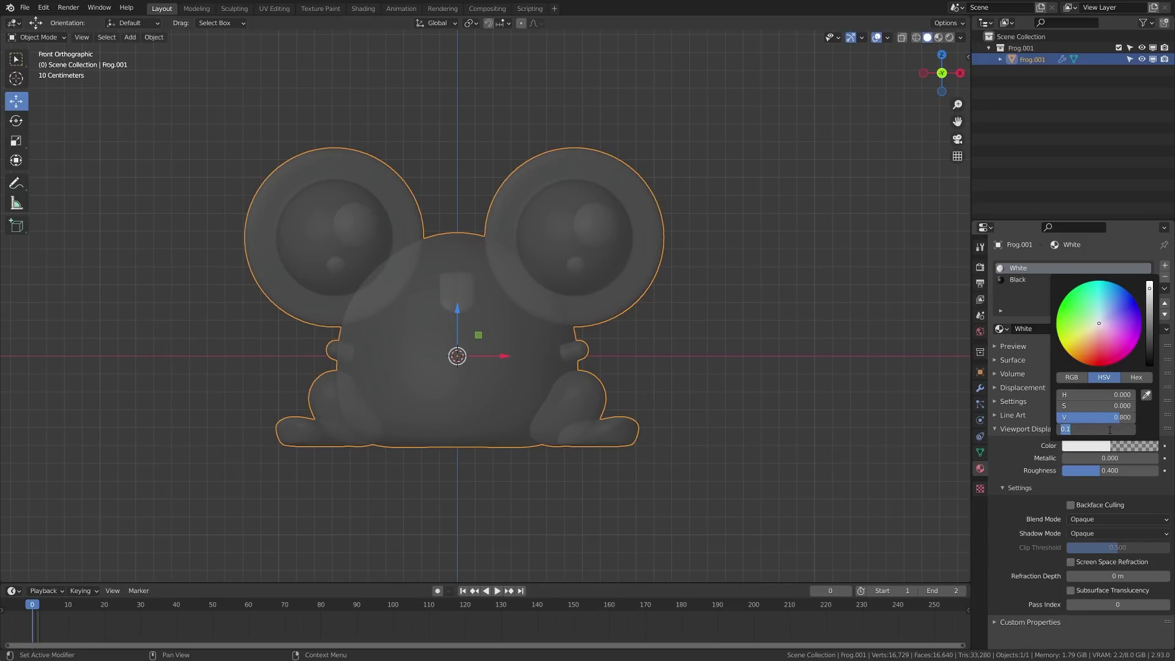
pyautogui.write('0.05')
pyautogui.press('Return')
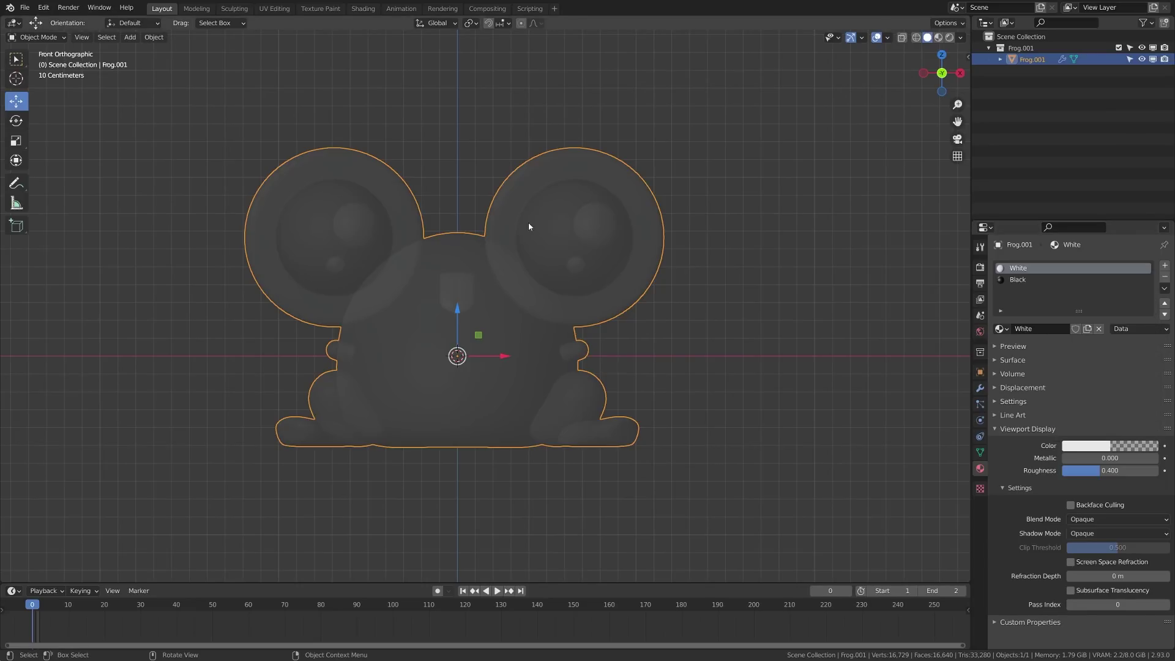
pyautogui.hotkey('alt', 'a')
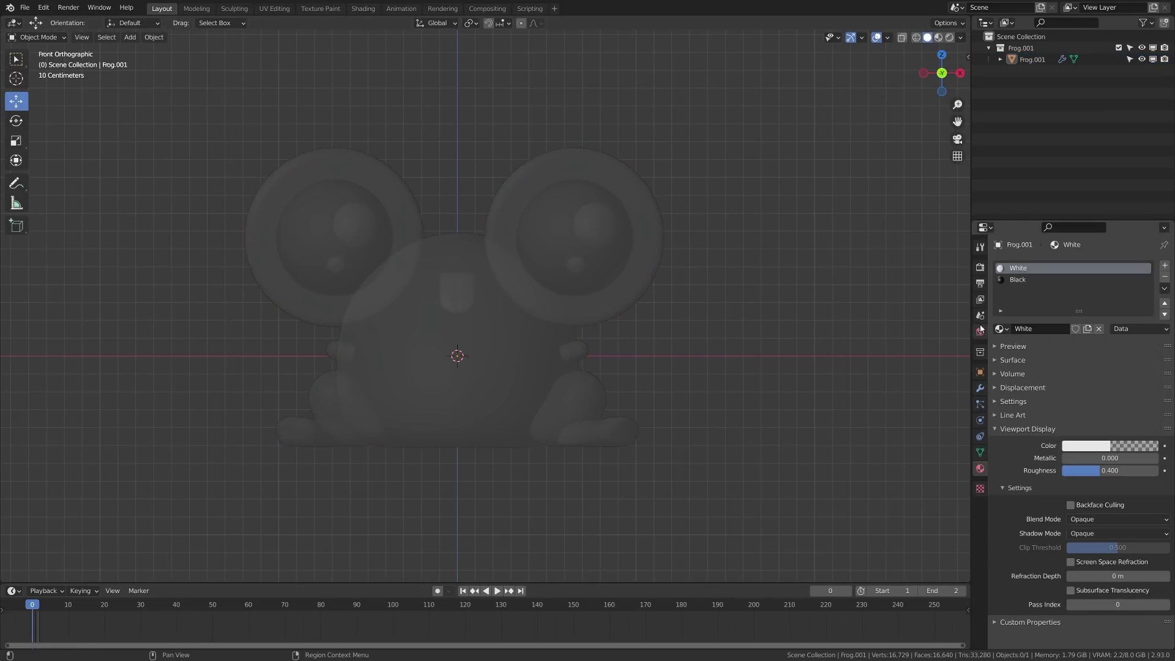
# Give the Black material a viewport colour with value 0 and alpha 0.5, then reselect the frog.
pyautogui.click(1033, 282)
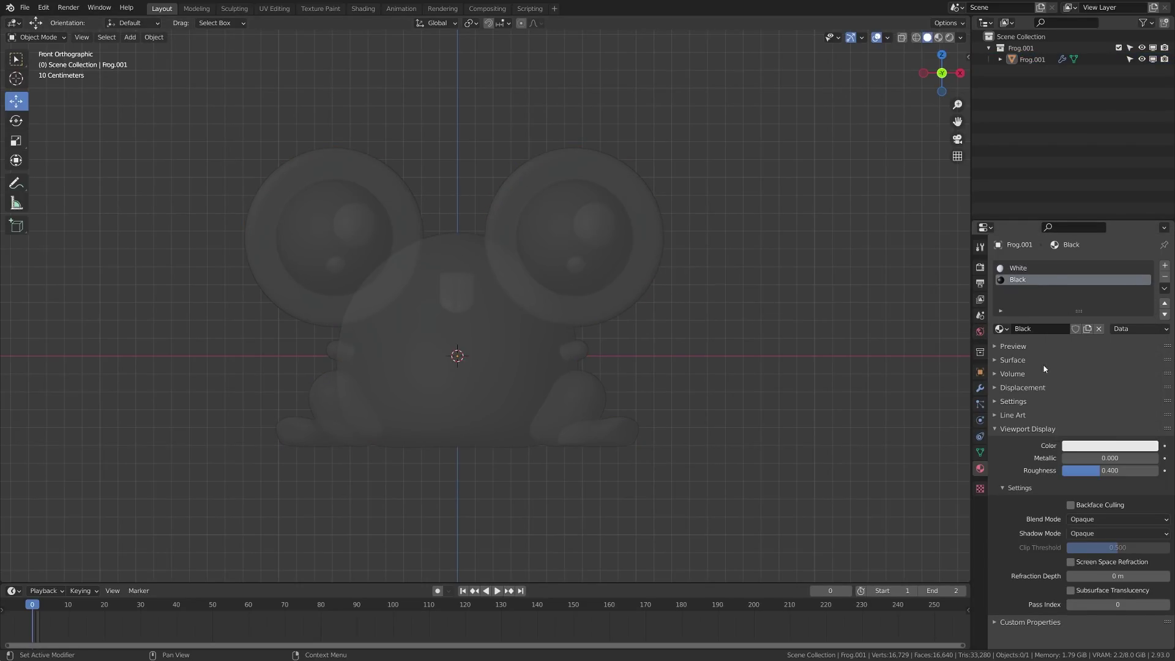
pyautogui.click(1078, 449)
pyautogui.click(1125, 445)
pyautogui.click(1149, 365)
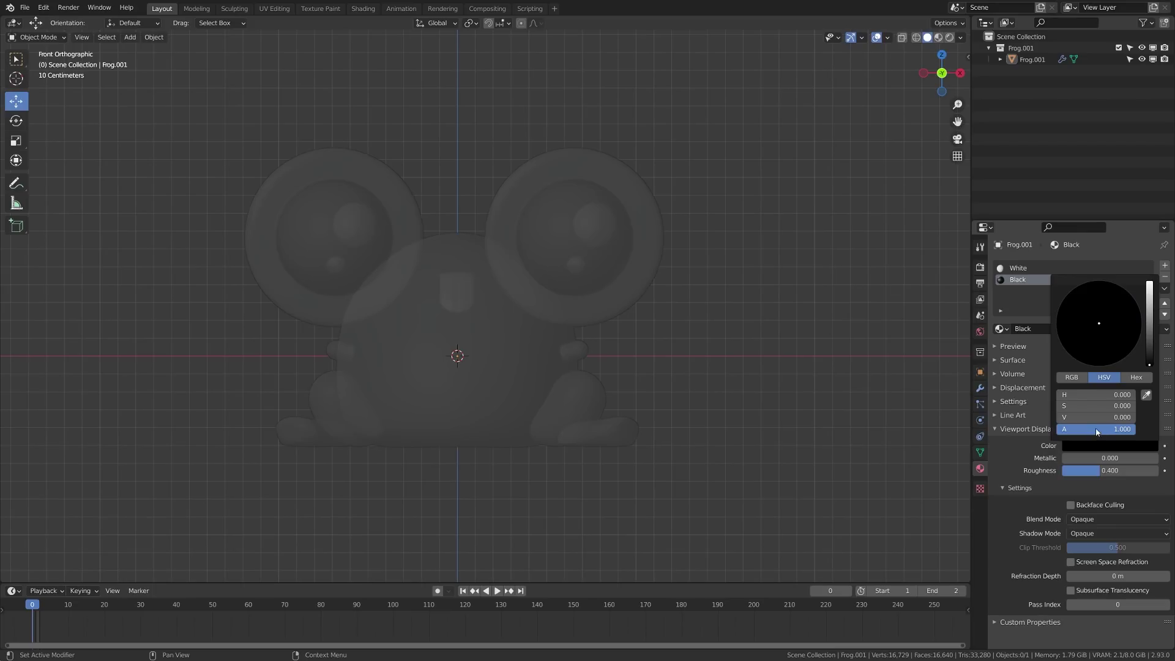
pyautogui.click(1098, 430)
pyautogui.press('BackSpace')
pyautogui.write('0.5')
pyautogui.press('Return')
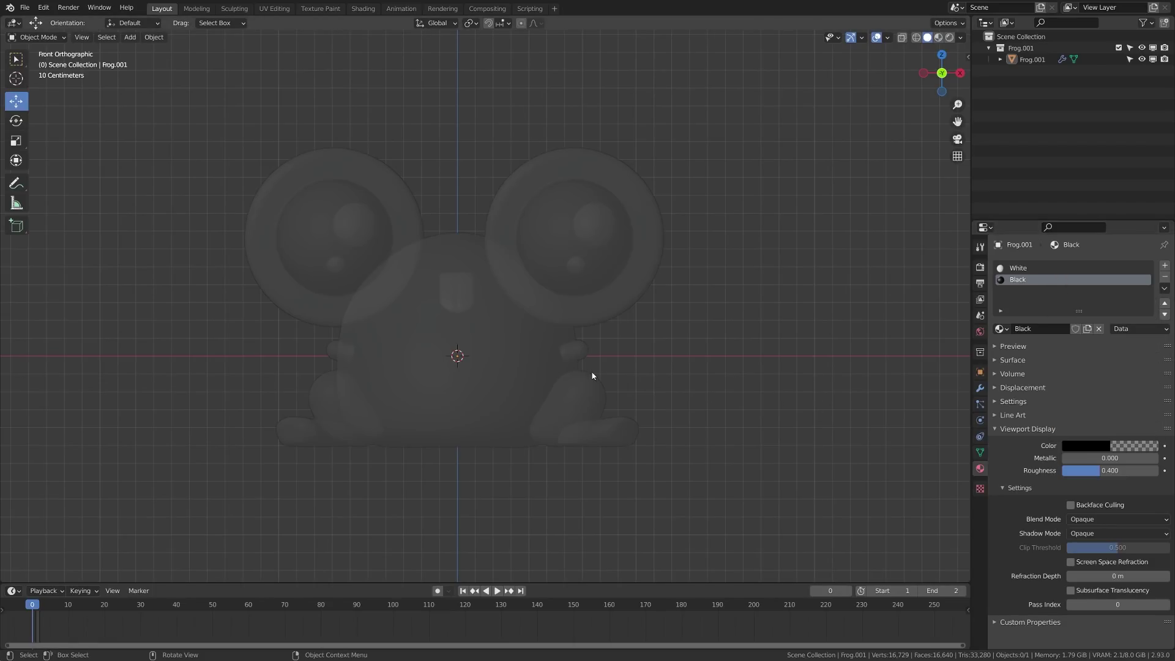
pyautogui.click(520, 406)
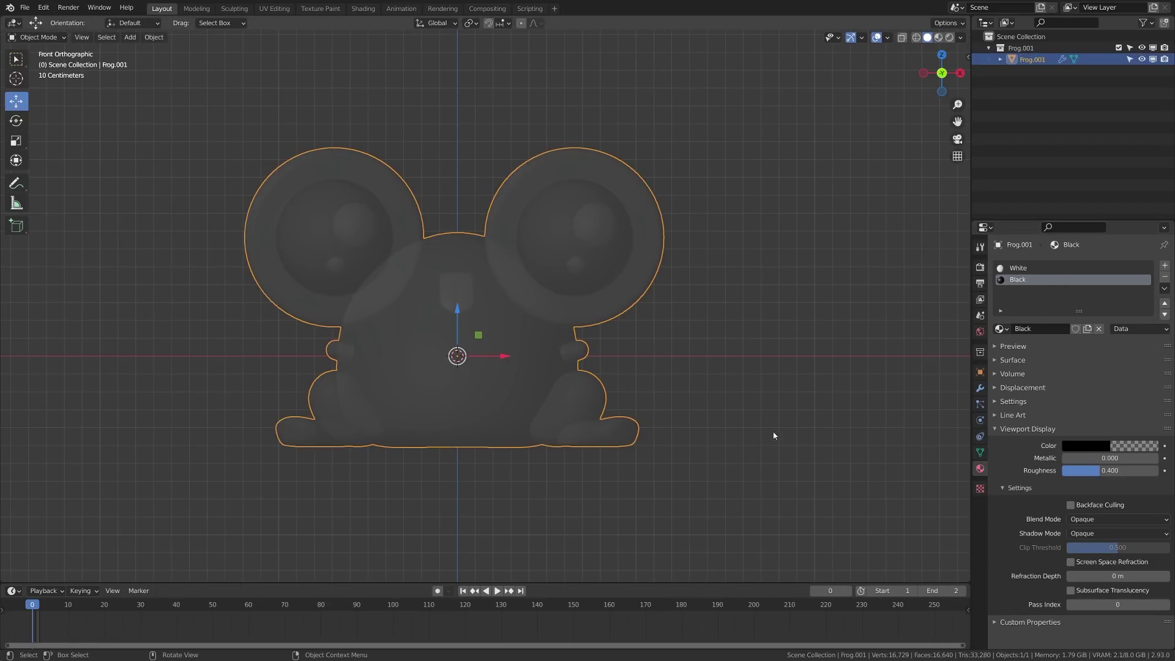
pyautogui.click(980, 389)
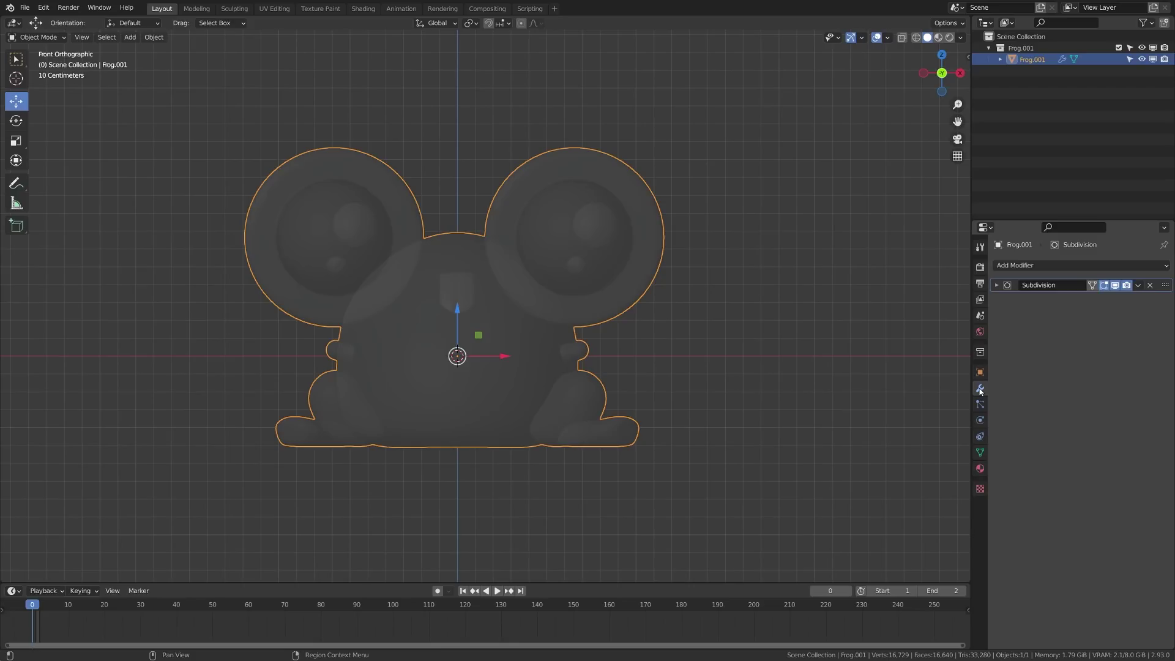
# Add a Wireframe modifier to the frog and delete its Subdivision modifier.
pyautogui.click(1136, 265)
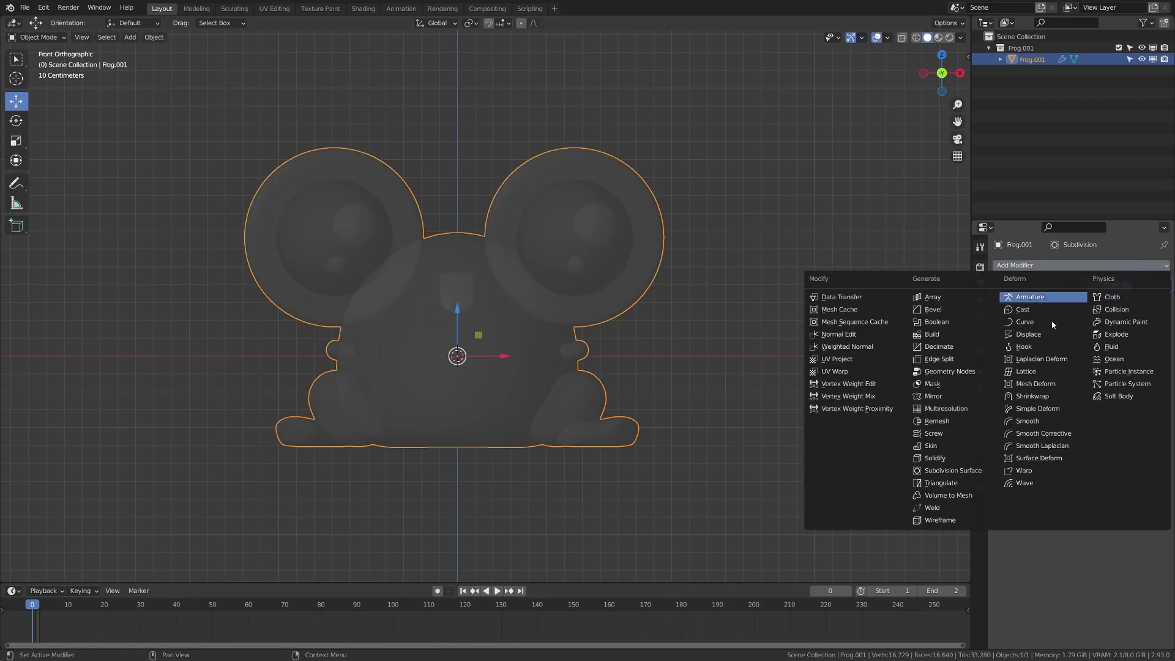
pyautogui.click(944, 520)
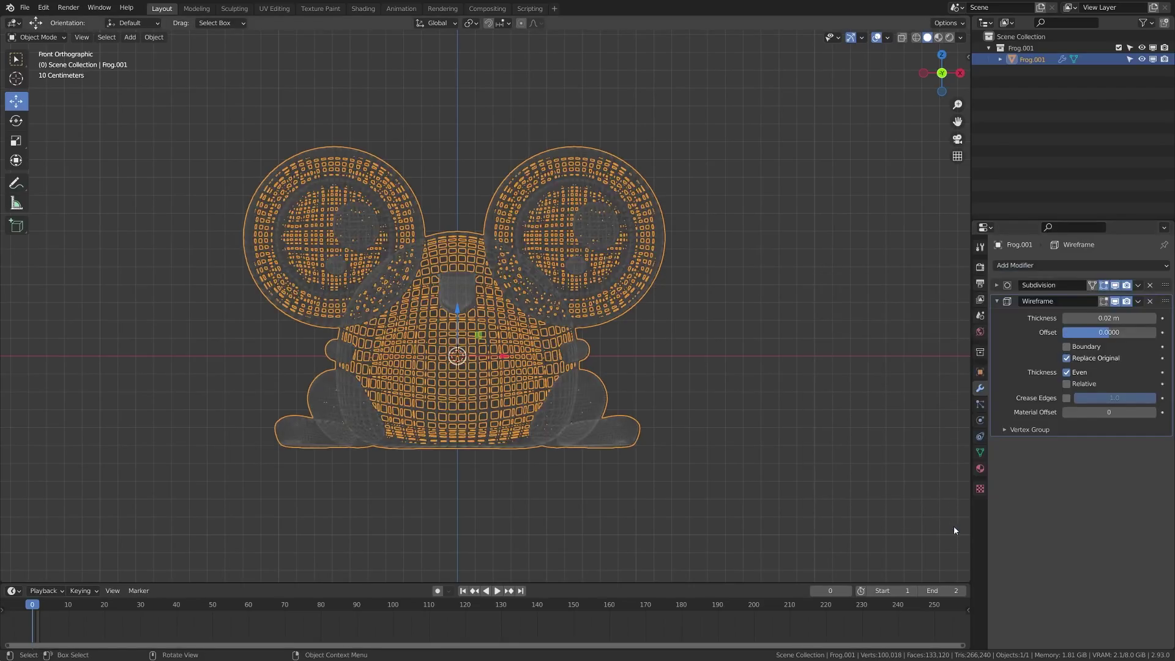
pyautogui.click(996, 302)
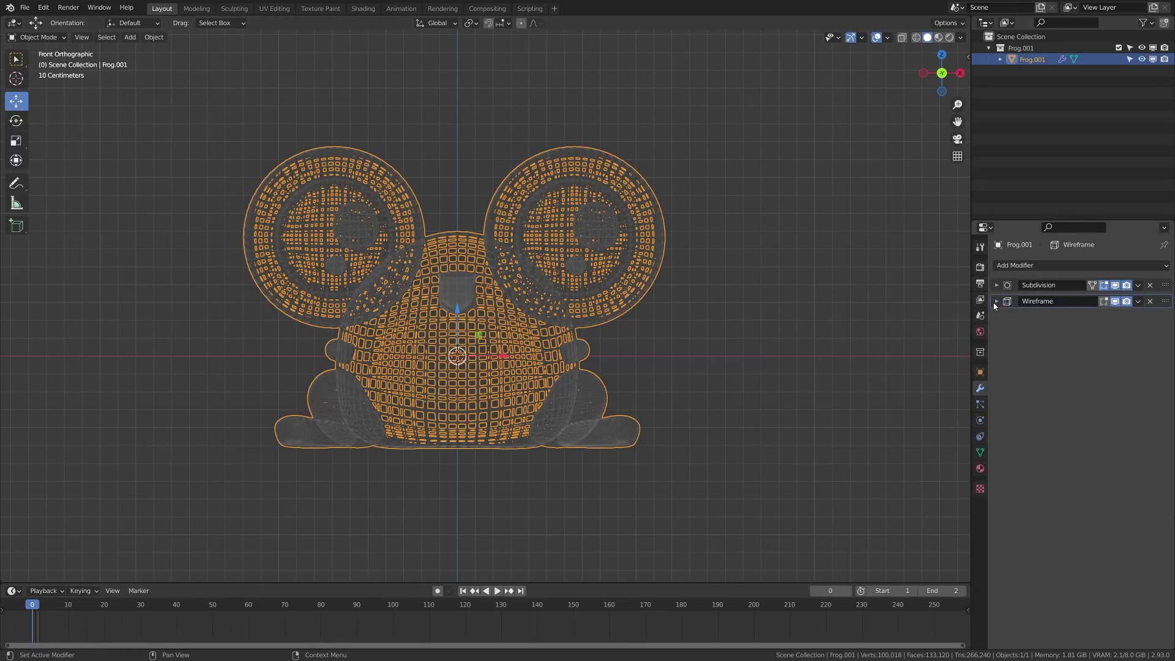
pyautogui.click(1150, 285)
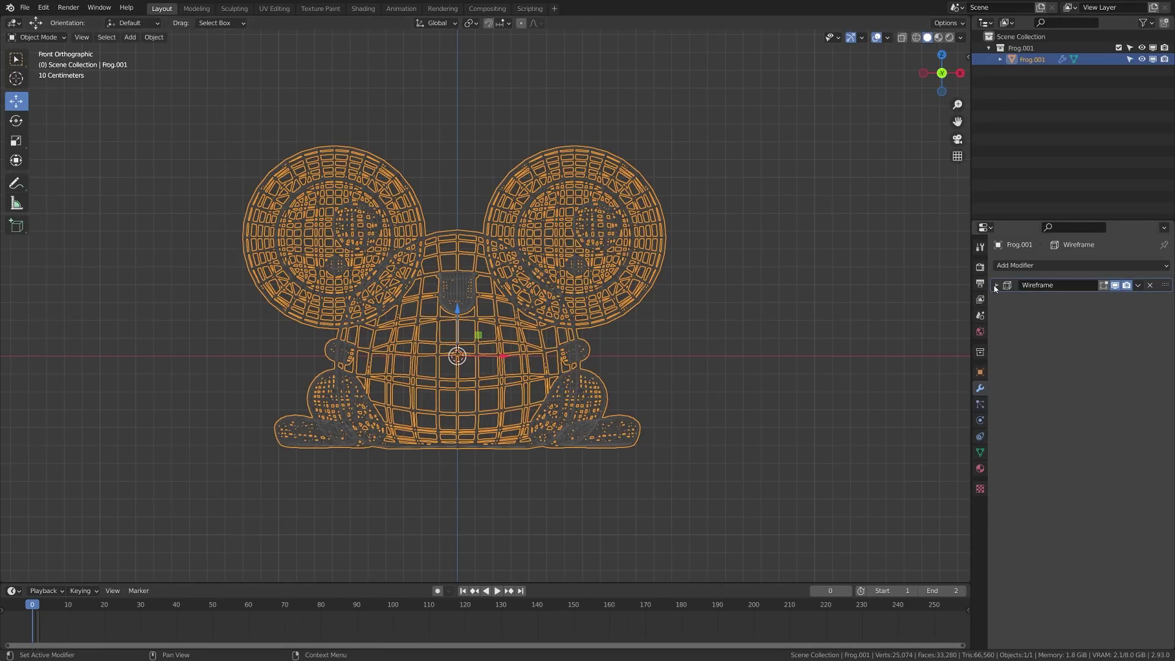
# Set the Wireframe modifier's material offset to 1 and begin entering thickness 0.0025.
pyautogui.click(624, 339)
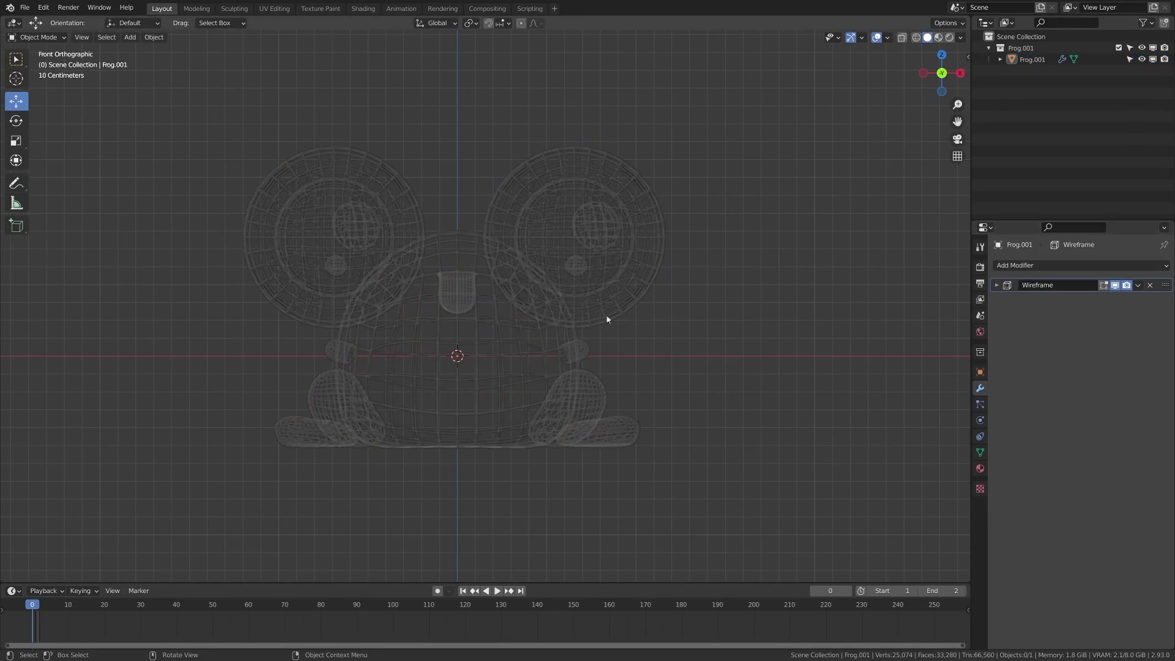
pyautogui.click(997, 286)
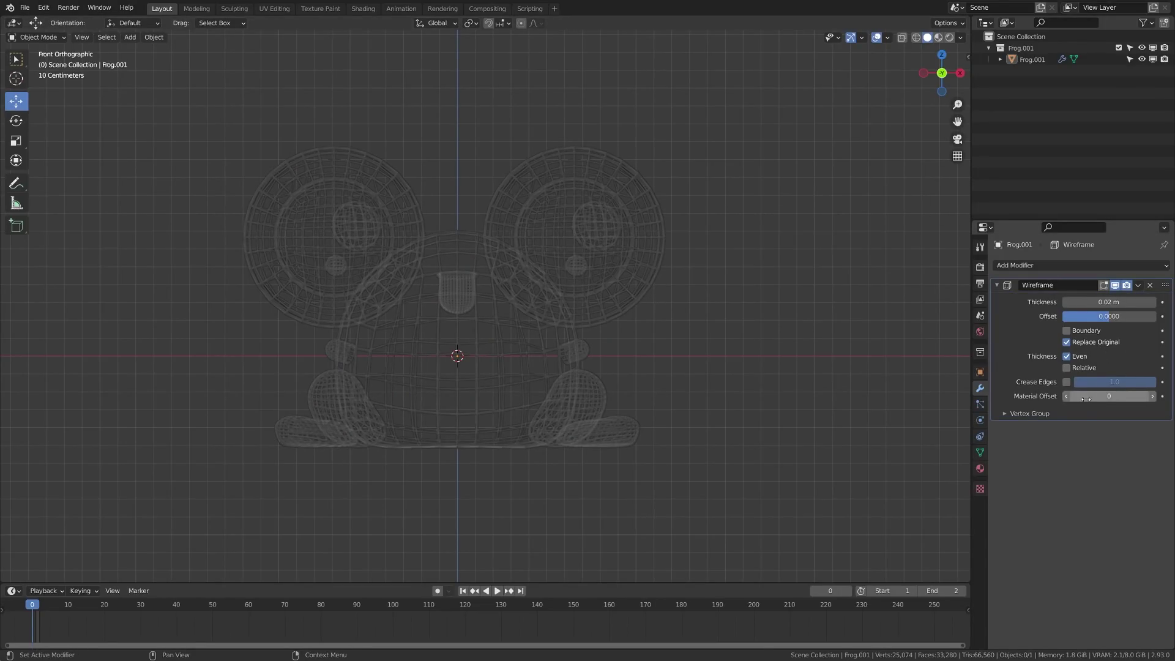
pyautogui.click(1153, 397)
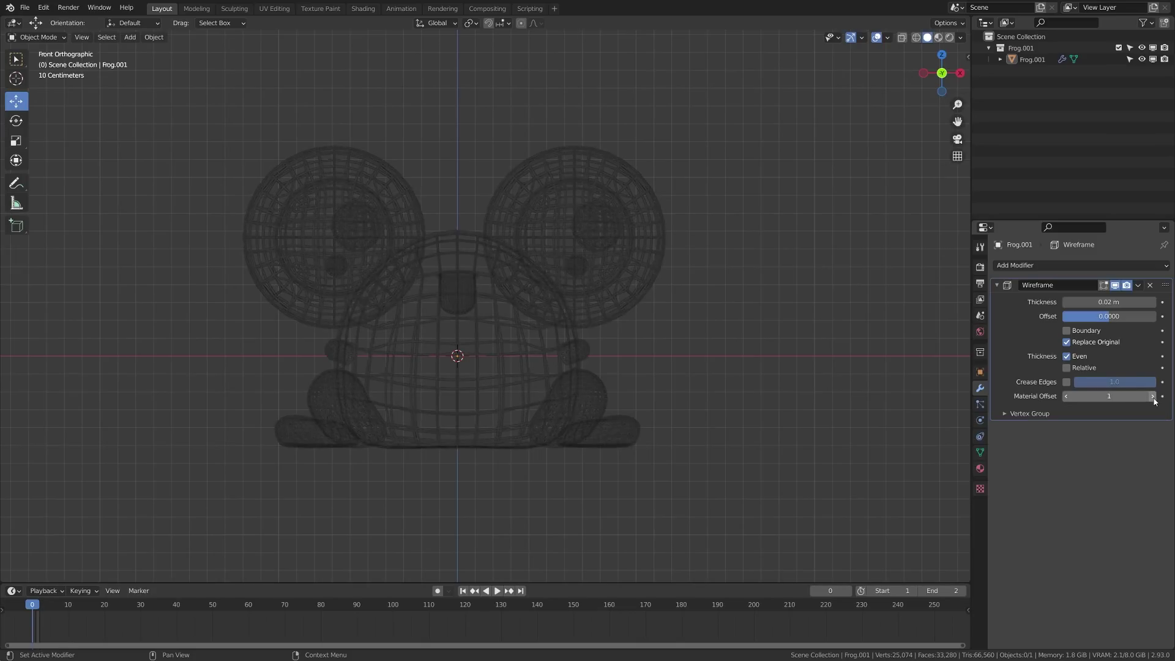
pyautogui.click(1098, 302)
pyautogui.click(1078, 302)
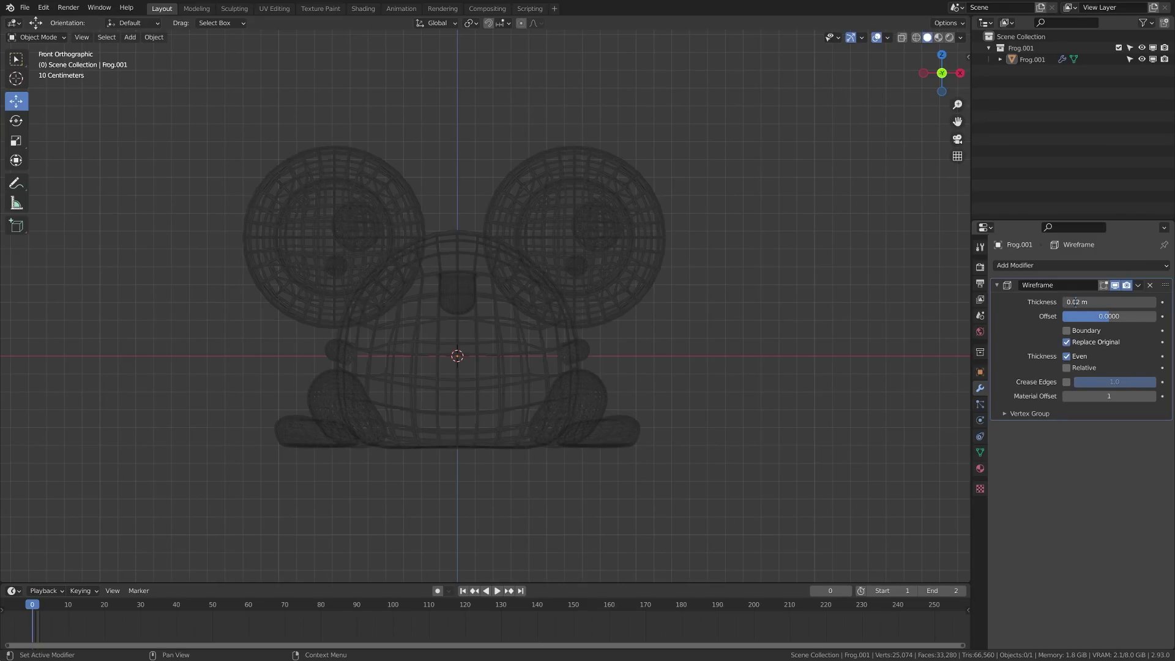
pyautogui.write('025')
# Confirm the 0.0025 m wireframe thickness on the frog.
pyautogui.press('Return')
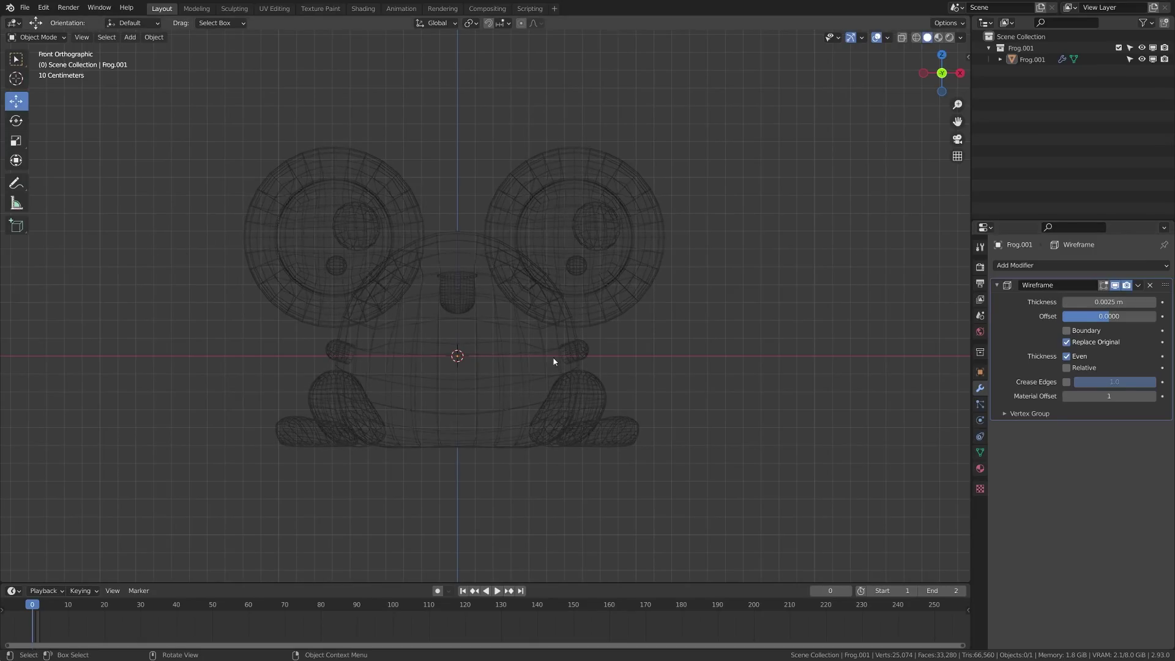
pyautogui.click(496, 380)
pyautogui.click(513, 371)
# Add a mesh cube to the scene and move it to a new position.
pyautogui.hotkey('shift', 'a')
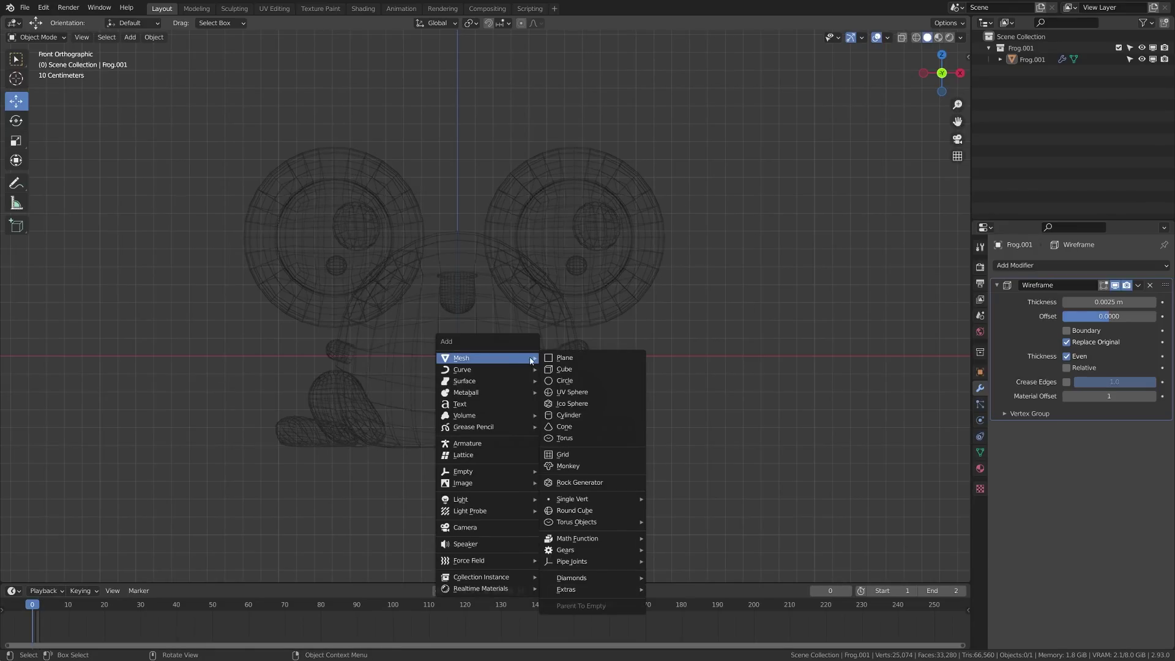
pyautogui.click(570, 370)
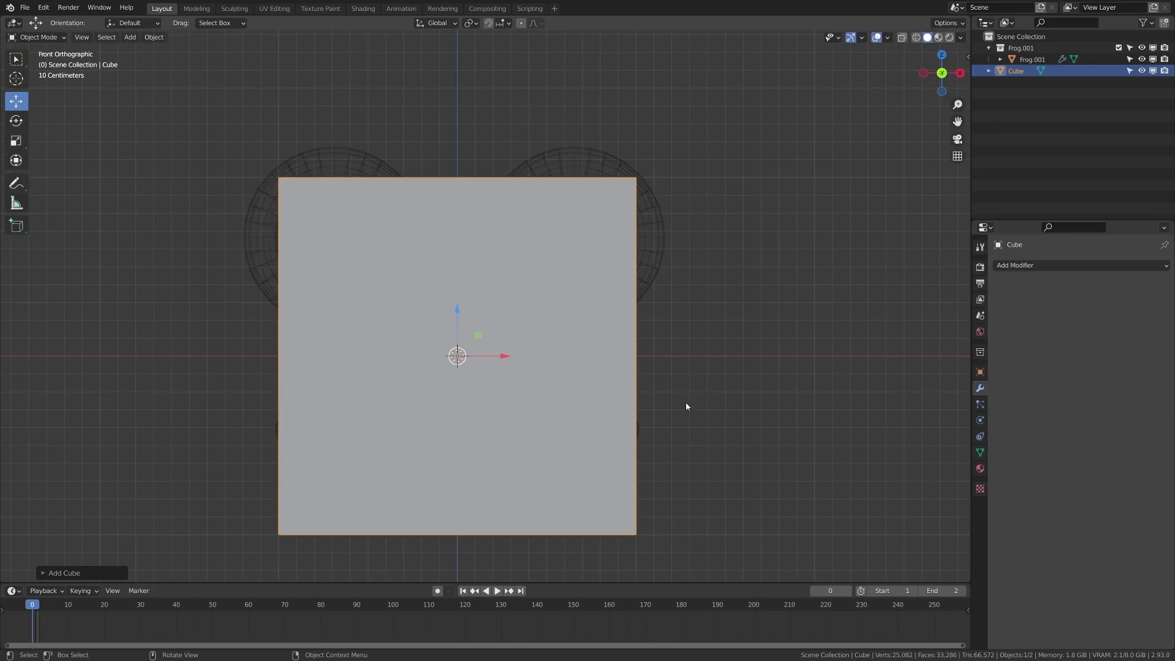
pyautogui.moveTo(700, 305); pyautogui.dragTo(373, 377, button='middle')
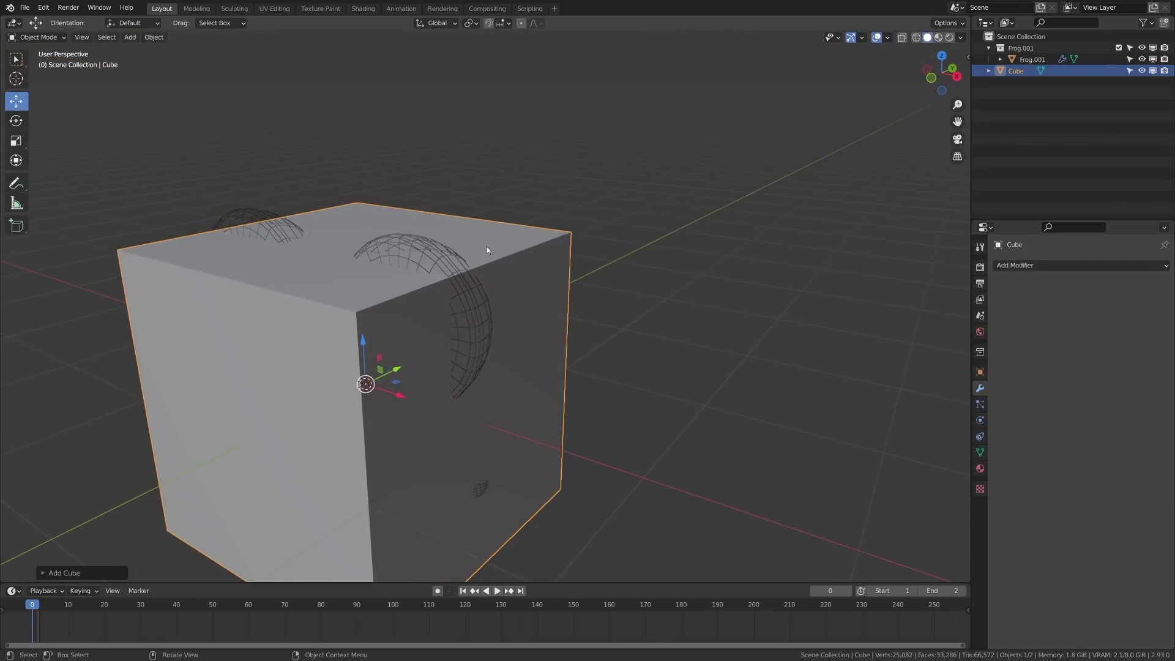
pyautogui.moveTo(372, 377); pyautogui.dragTo(499, 328)
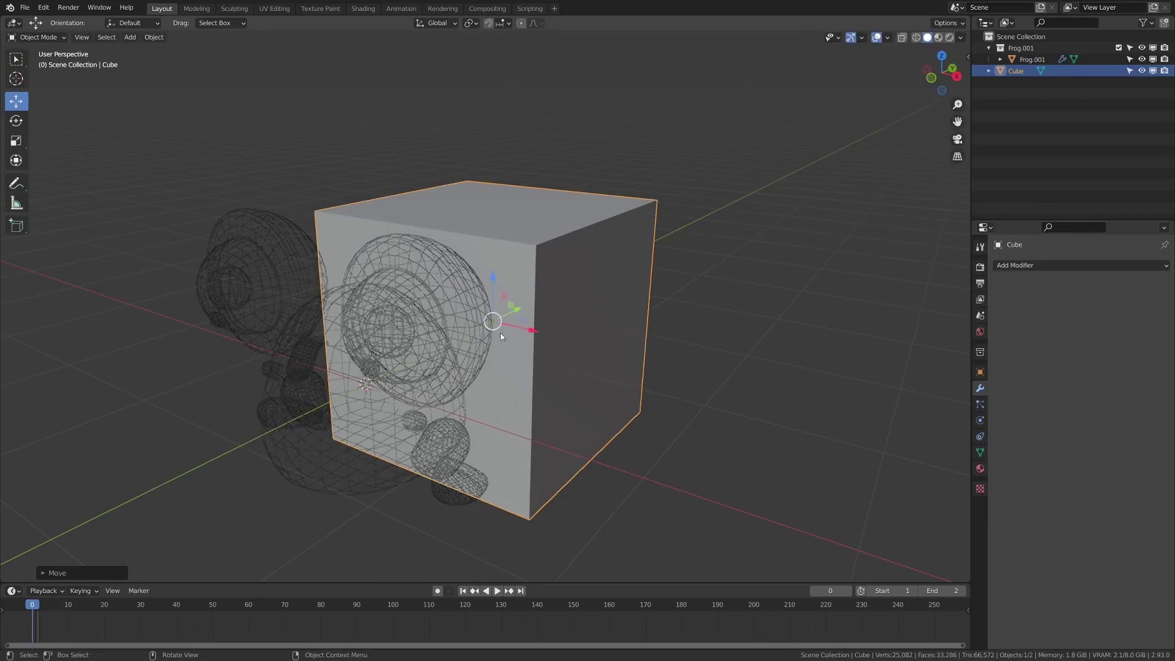
pyautogui.press('KP_1')
pyautogui.hotkey('alt', 'a')
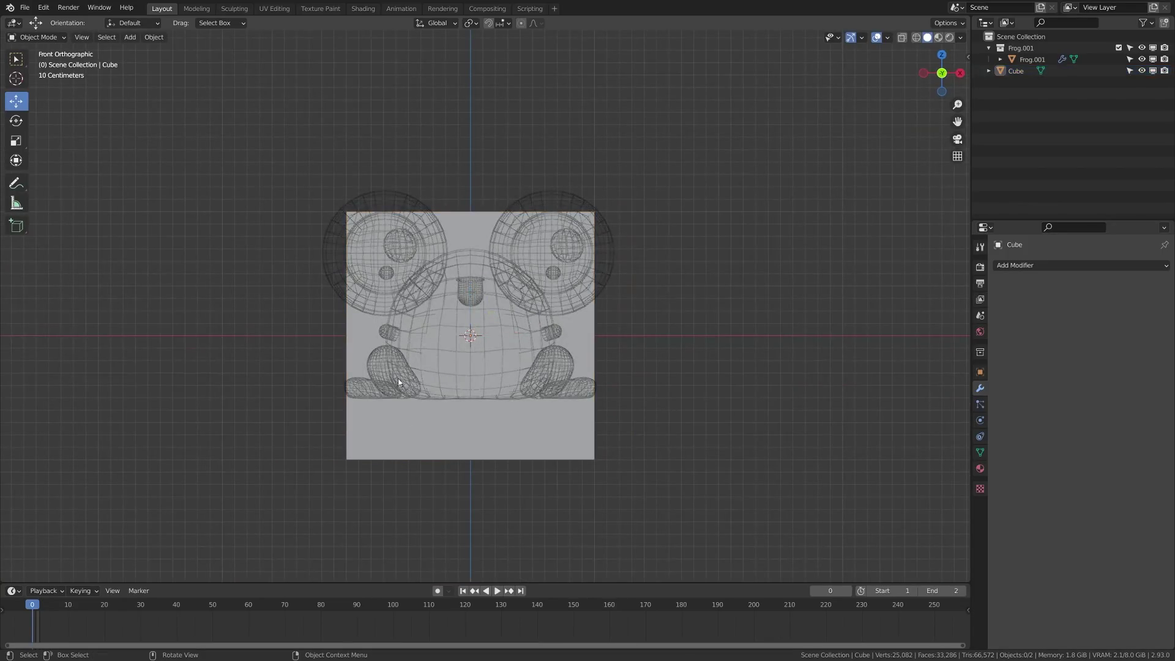
# Move the cube along the Y axis and check it from the front view.
pyautogui.scroll(2, 460, 305)
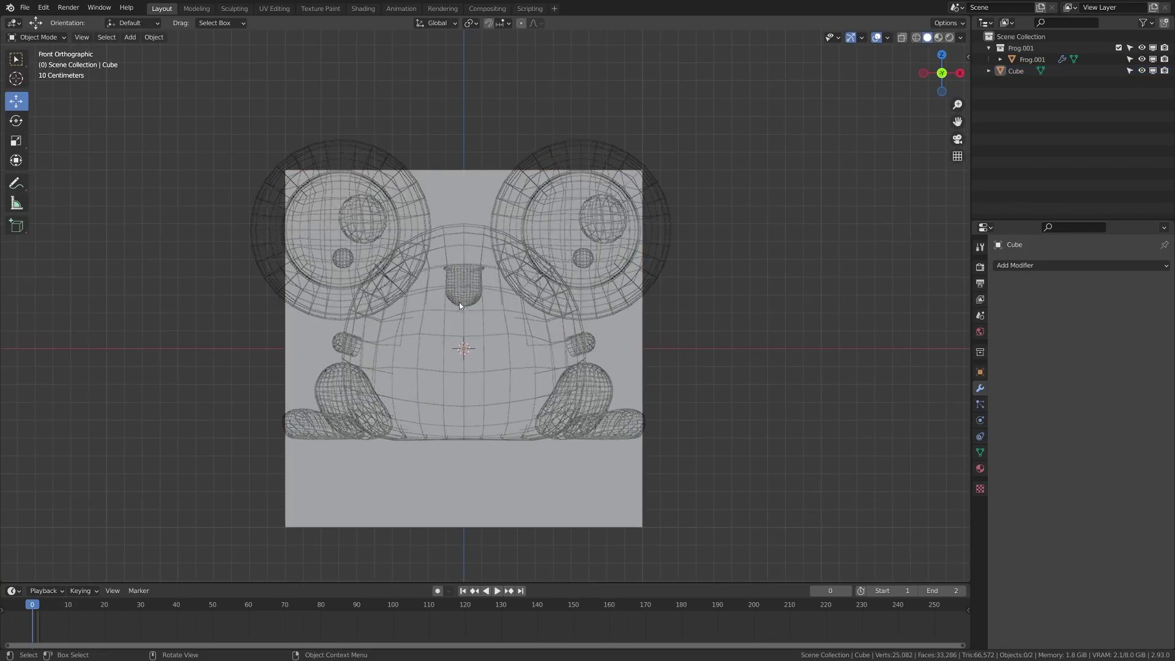
pyautogui.click(443, 445)
pyautogui.press('g')
pyautogui.press('y')
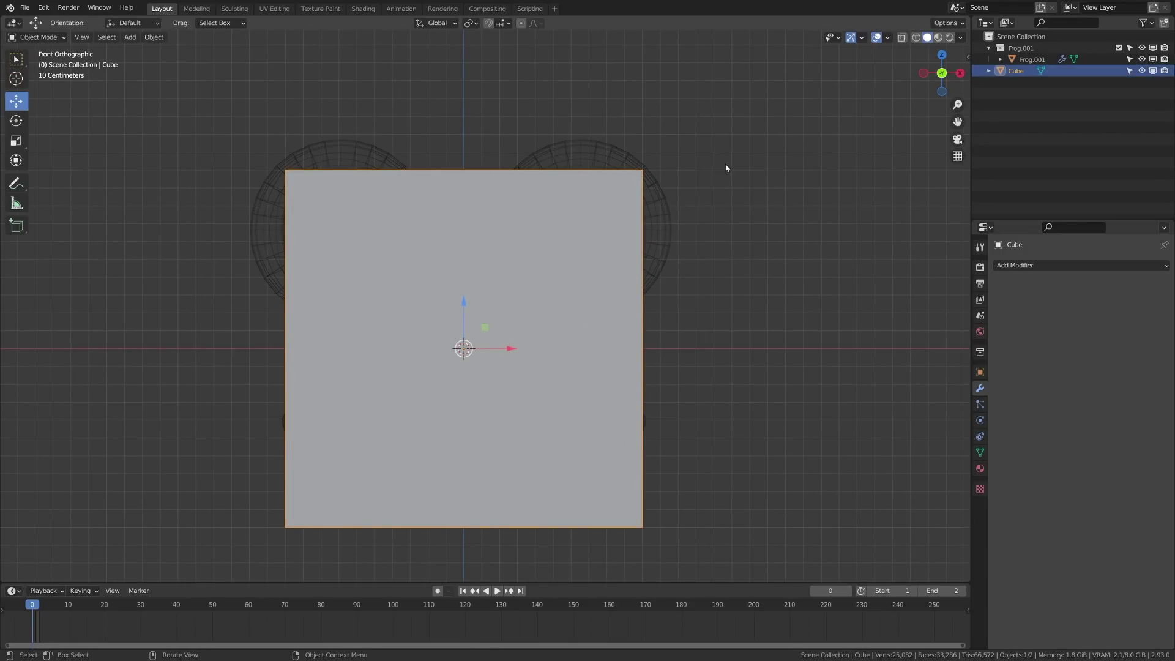
pyautogui.moveTo(727, 168); pyautogui.dragTo(664, 238, button='middle')
pyautogui.scroll(-2, 665, 237)
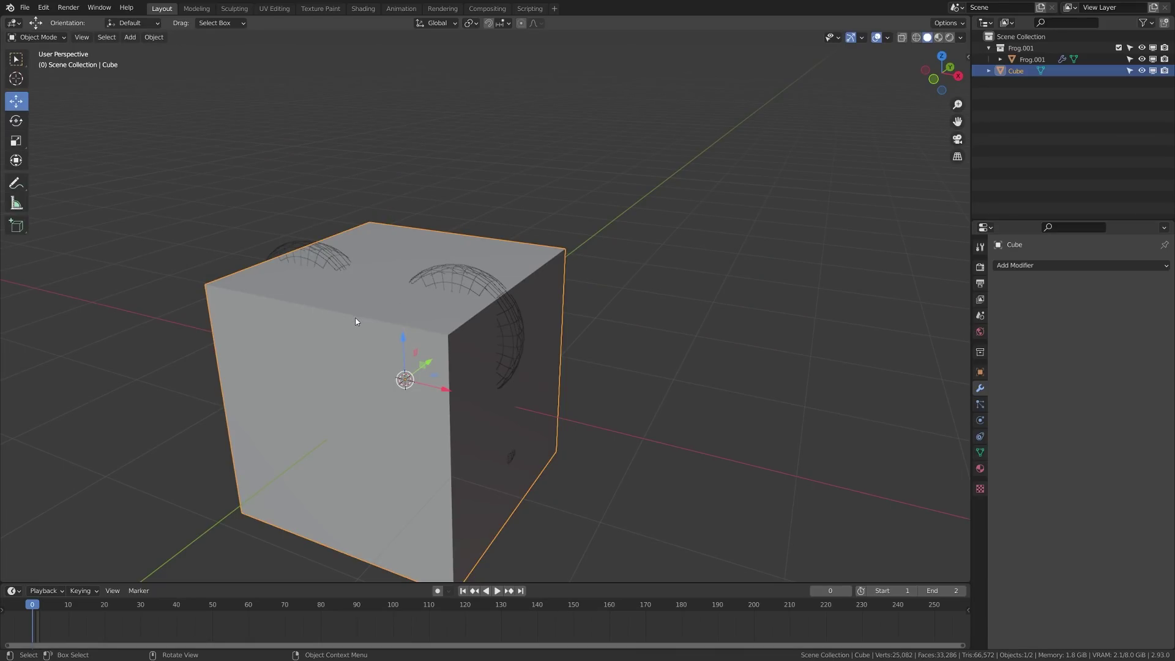
pyautogui.press('KP_1')
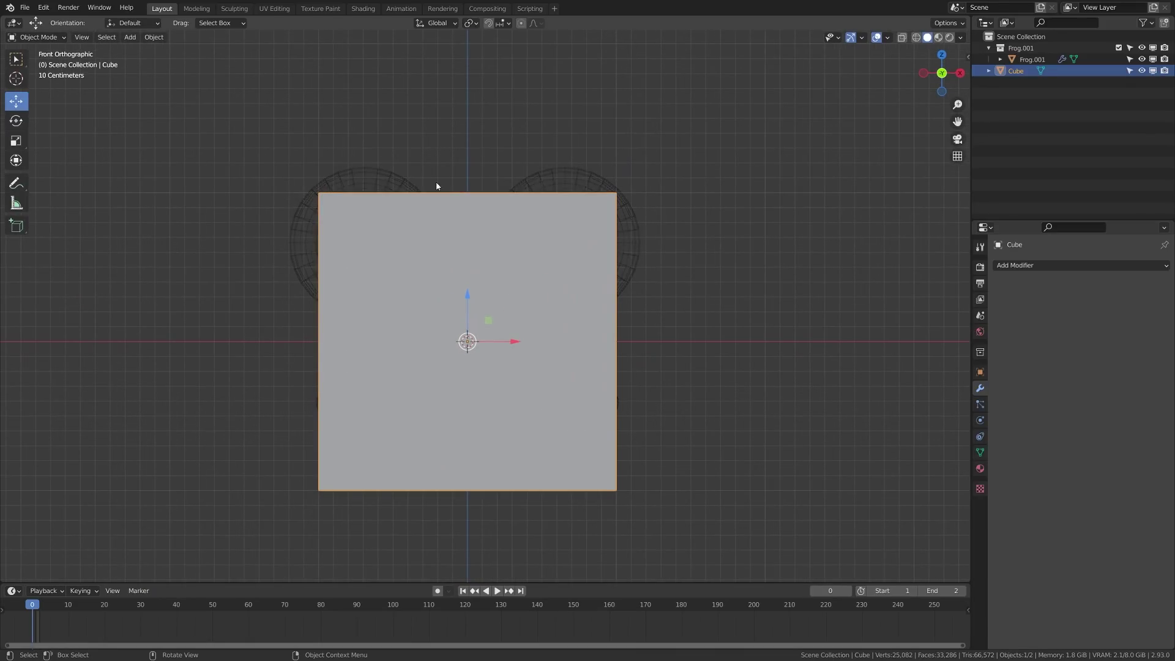
# Turn on In Front and turn off Shadow in the frog's object viewport display settings.
pyautogui.click(394, 183)
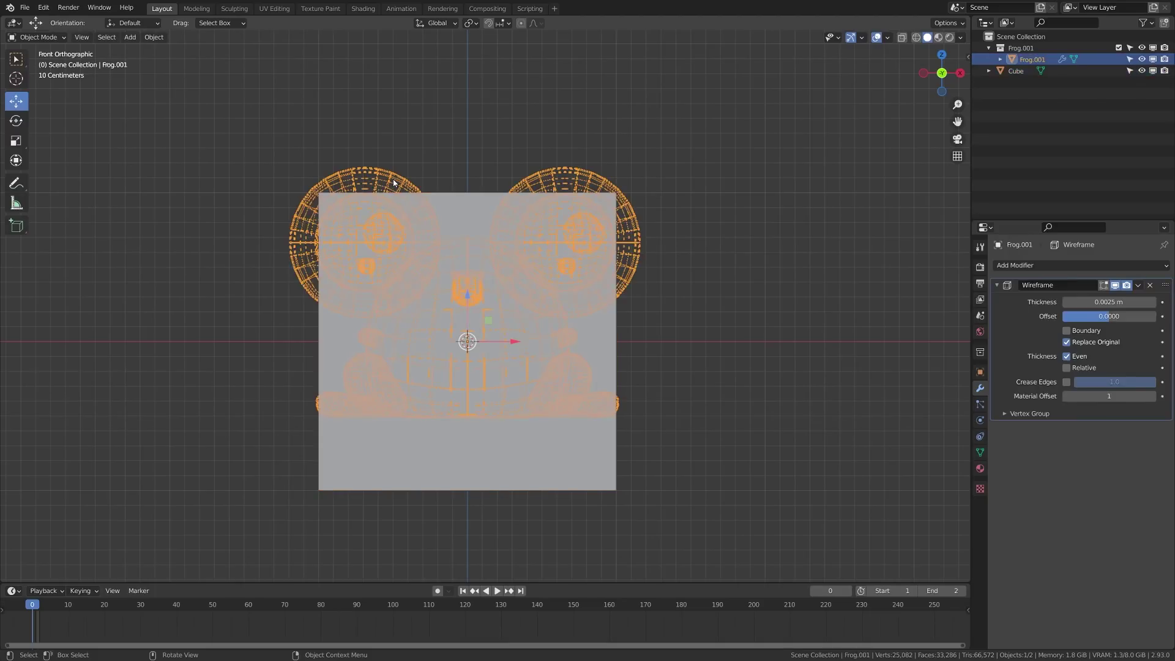
pyautogui.click(980, 374)
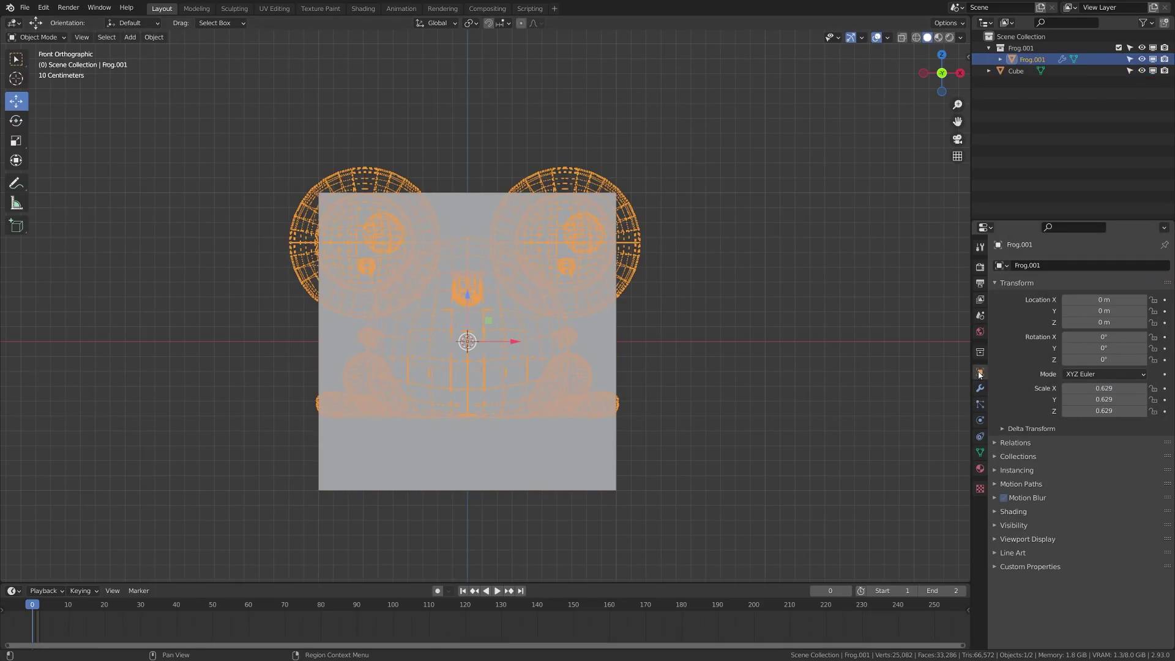
pyautogui.click(994, 538)
pyautogui.scroll(-3, 1065, 539)
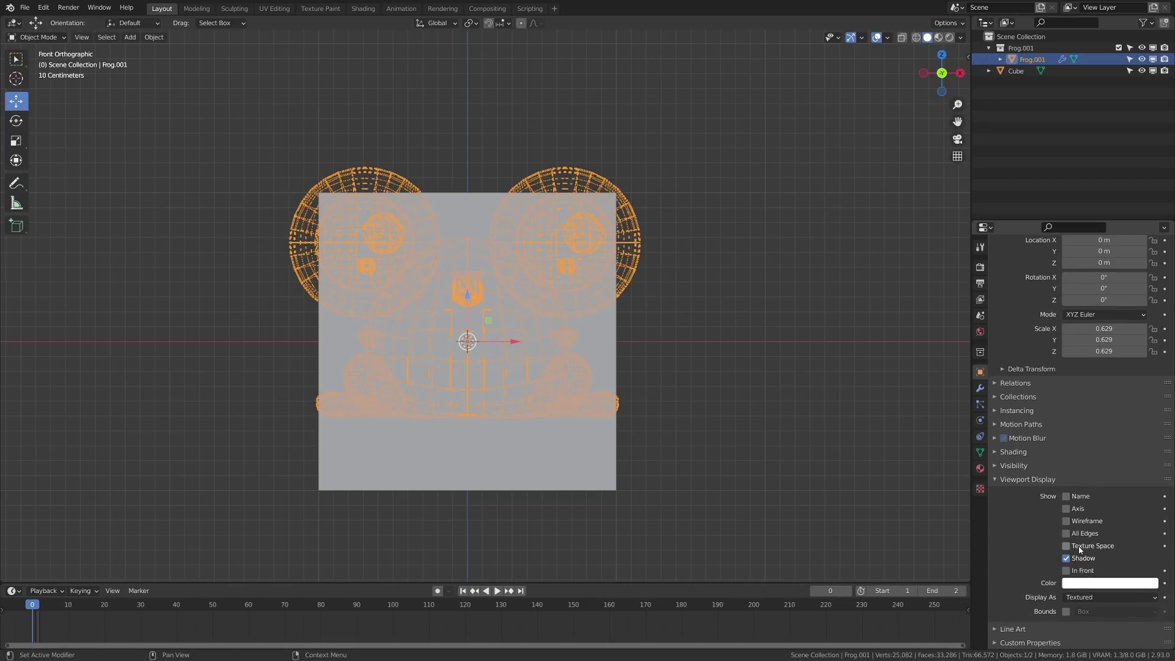
pyautogui.click(1066, 570)
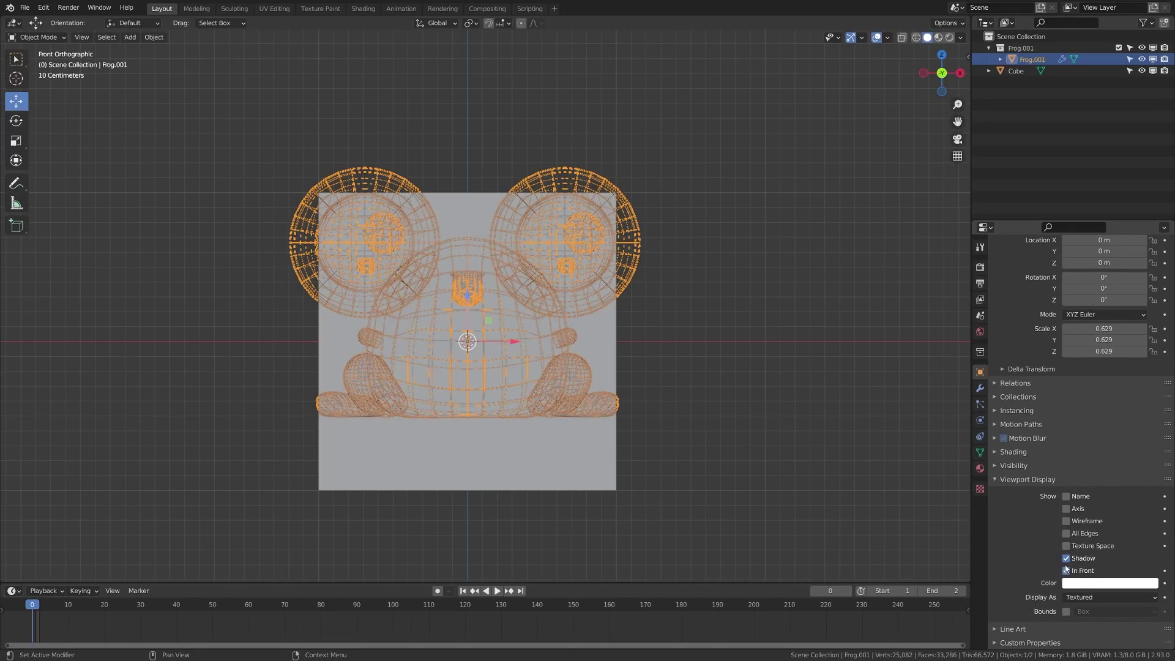
pyautogui.click(1066, 558)
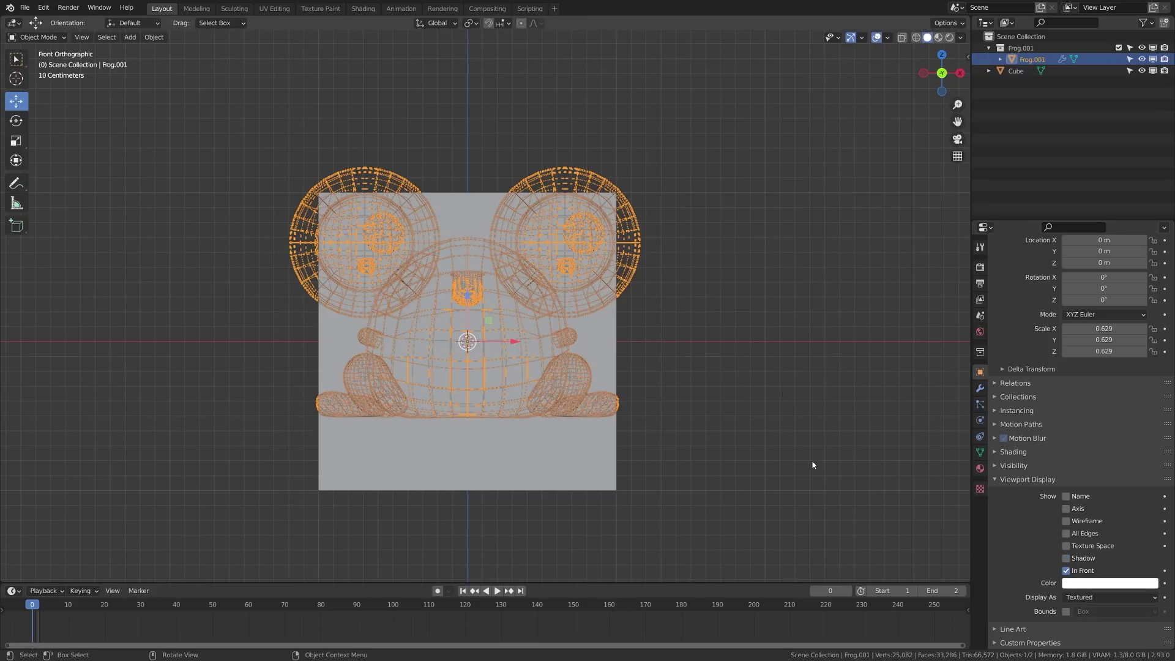
# Orbit around to inspect the frog overlay, then return to the front orthographic view.
pyautogui.click(667, 444)
pyautogui.moveTo(667, 444); pyautogui.dragTo(768, 344, button='middle')
pyautogui.moveTo(706, 369); pyautogui.dragTo(713, 370, button='middle')
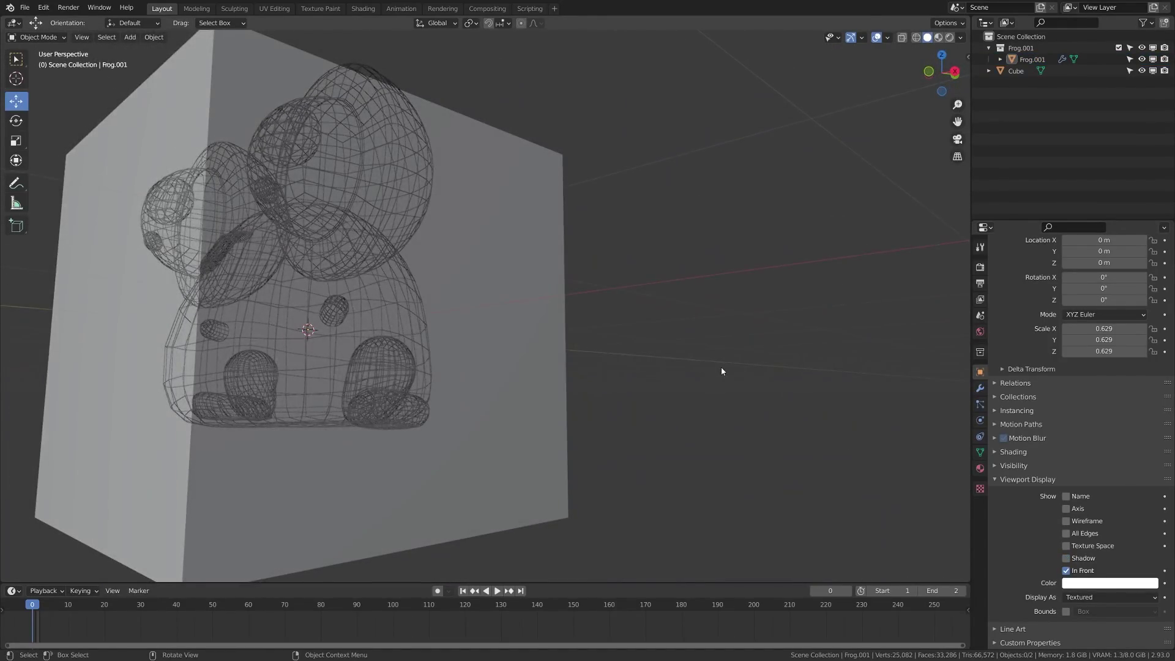
pyautogui.press('KP_1')
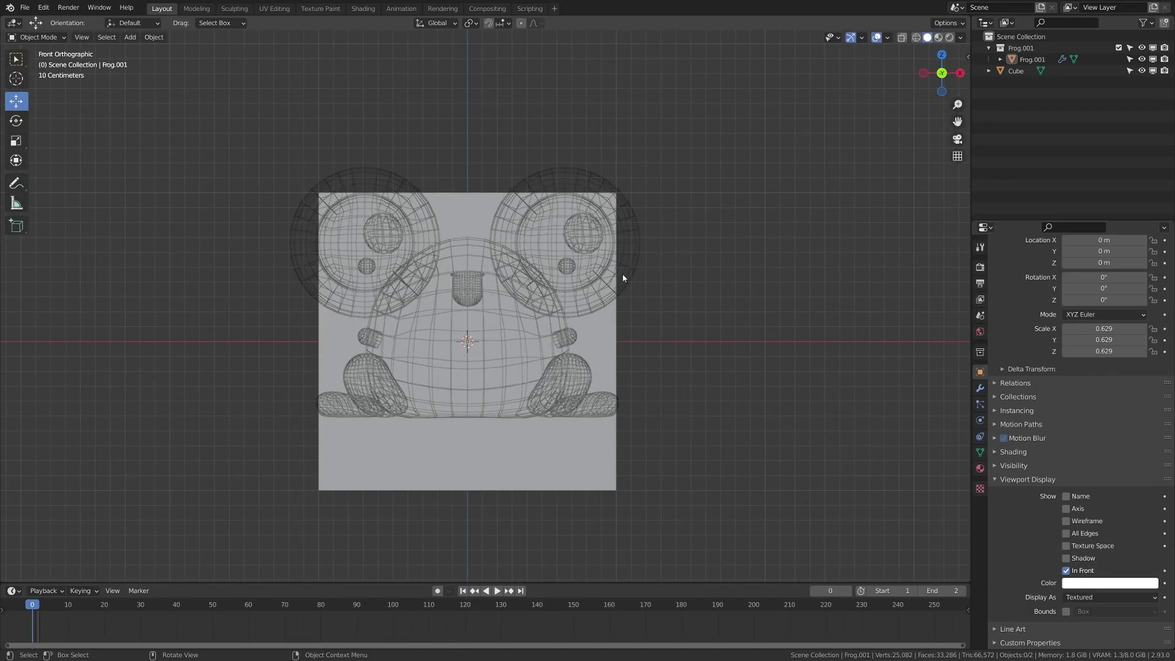
# Set the frog's Black material viewport colour alpha to 1 and deselect to check the look.
pyautogui.click(633, 260)
pyautogui.click(980, 468)
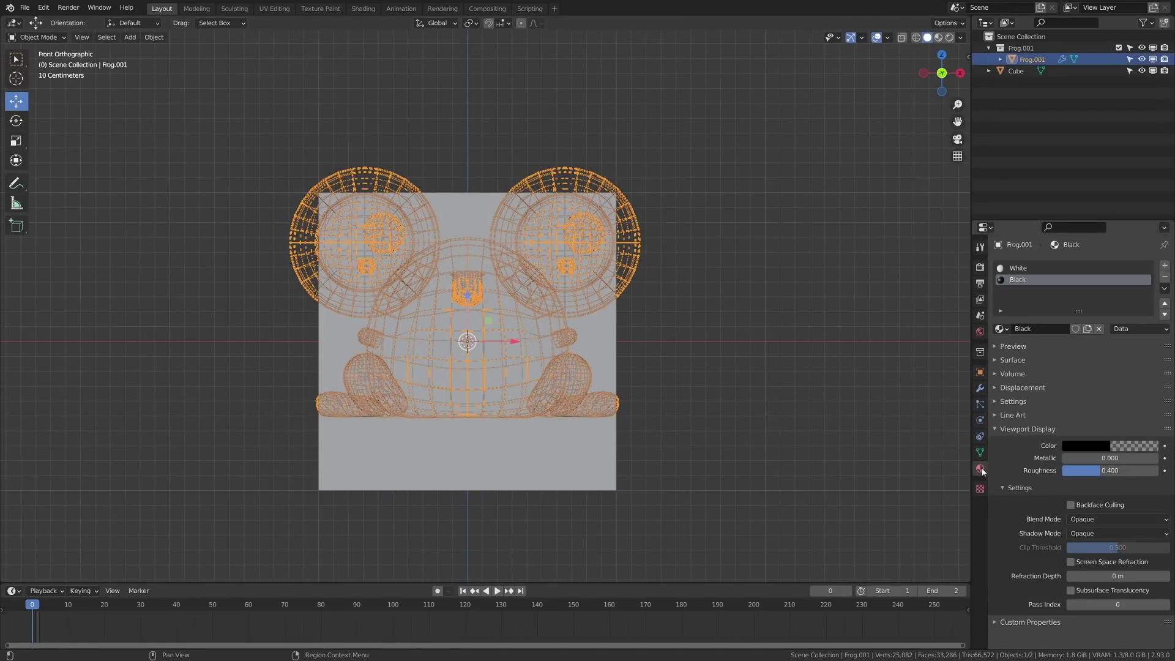
pyautogui.click(1108, 449)
pyautogui.click(1115, 429)
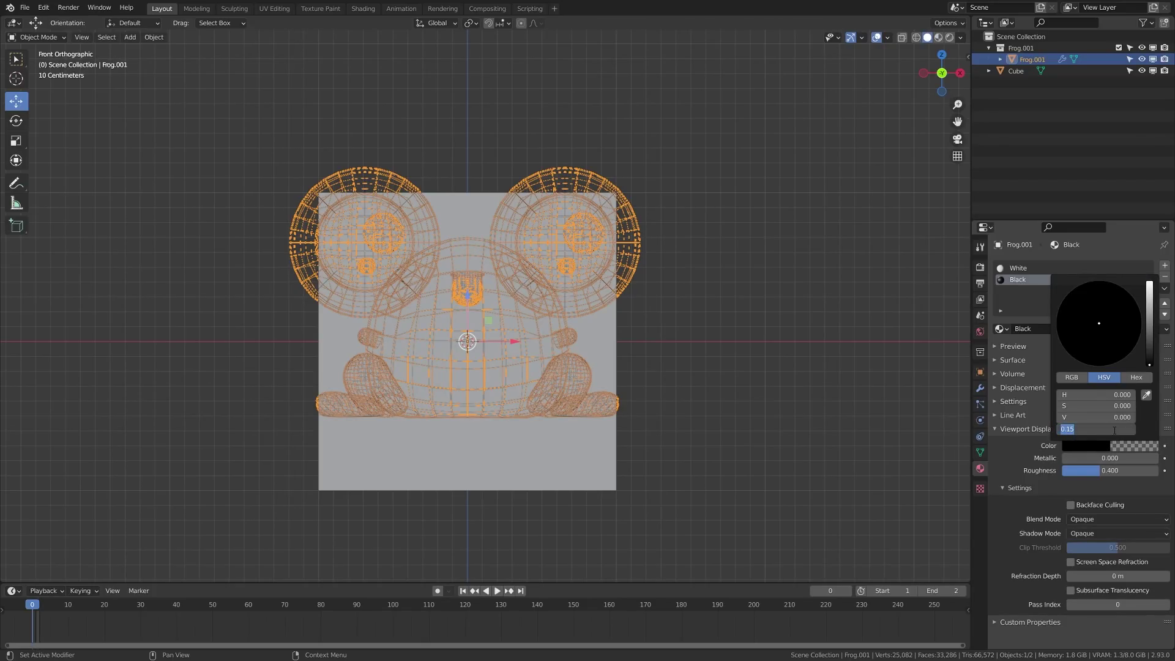
pyautogui.write('1')
pyautogui.press('Return')
pyautogui.click(652, 281)
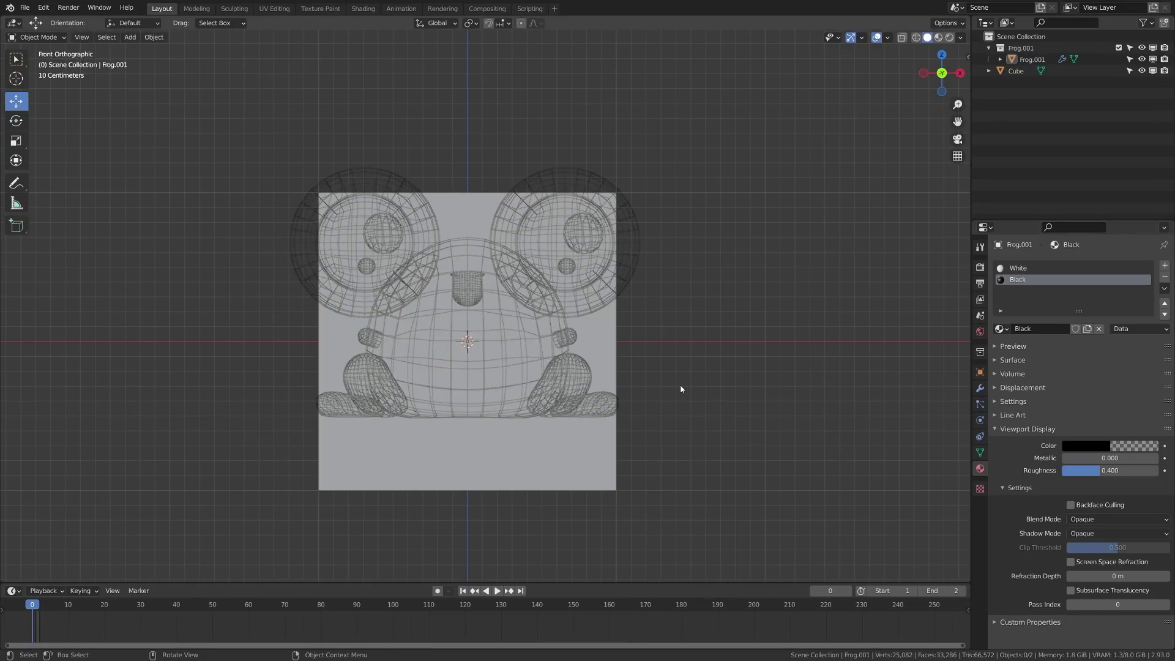
# Show the Outliner's selectability toggles and test box-selecting across the frog and cube.
pyautogui.click(618, 281)
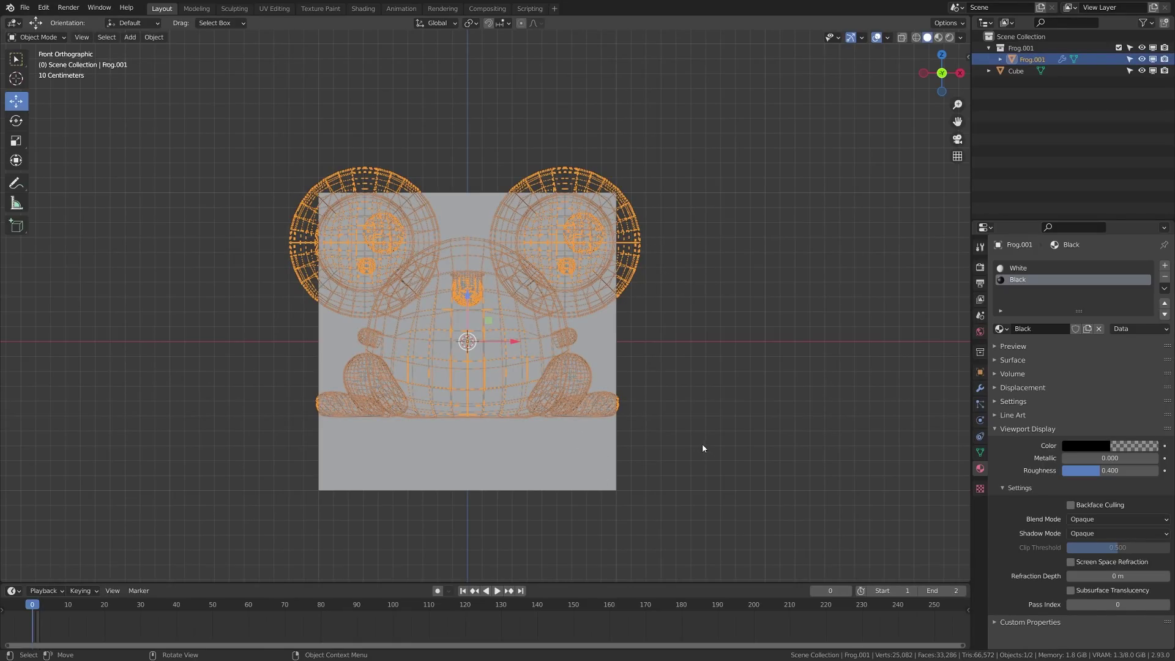
pyautogui.click(1014, 49)
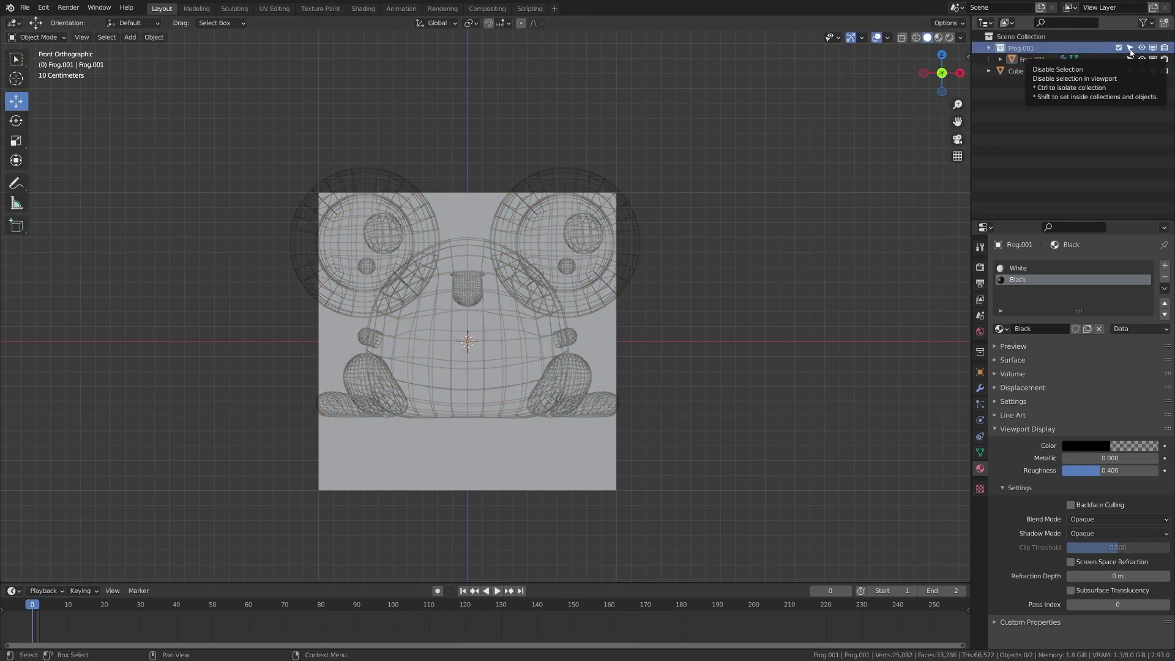
pyautogui.click(1150, 24)
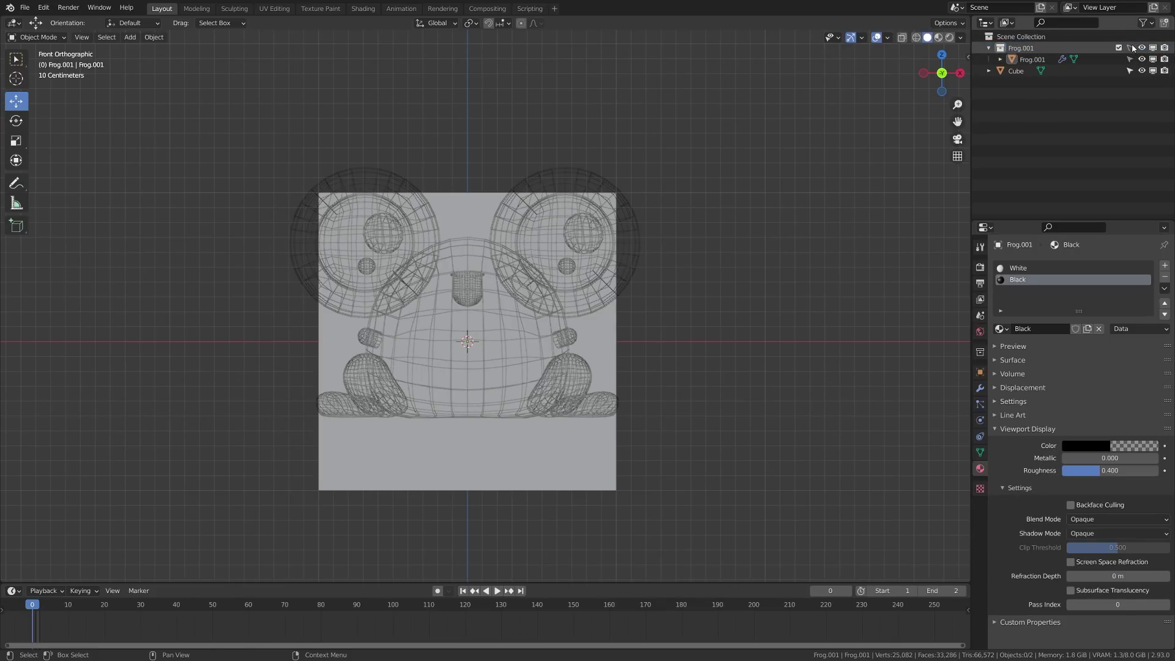
pyautogui.click(423, 206)
pyautogui.click(221, 171)
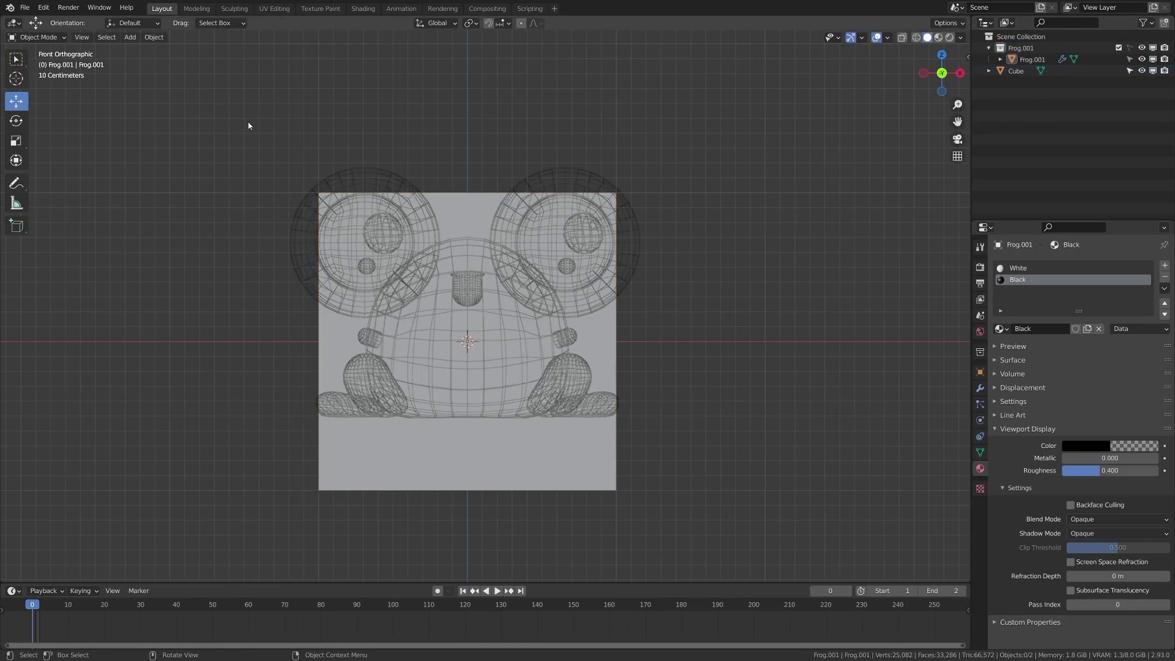
pyautogui.moveTo(249, 125); pyautogui.dragTo(342, 288)
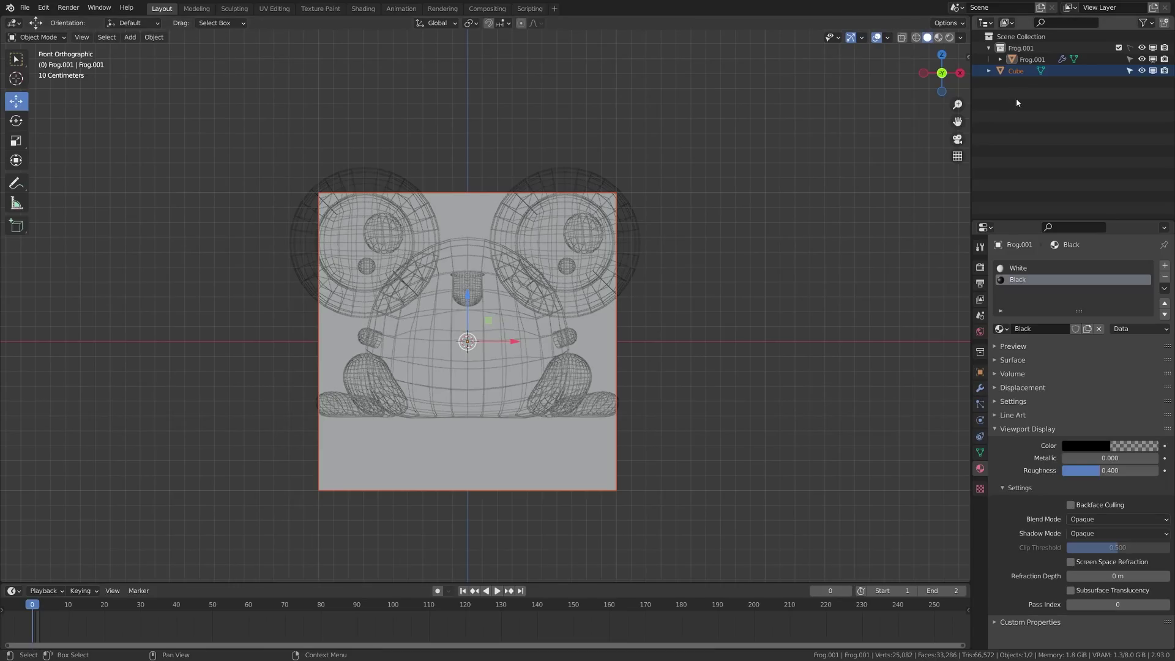
# Rename the frog's collection to 'Frog-Ref' in the Outliner.
pyautogui.doubleClick(1021, 48)
pyautogui.hotkey('ctrl', 'a')
pyautogui.write('Frog-Ref')
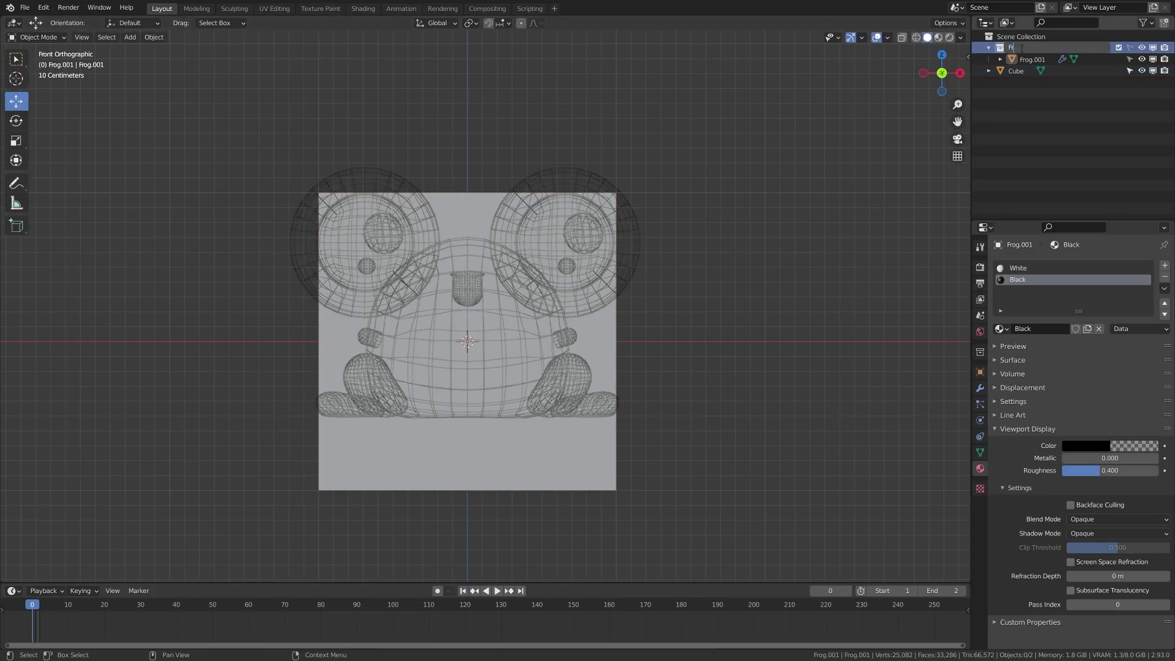
pyautogui.press('Return')
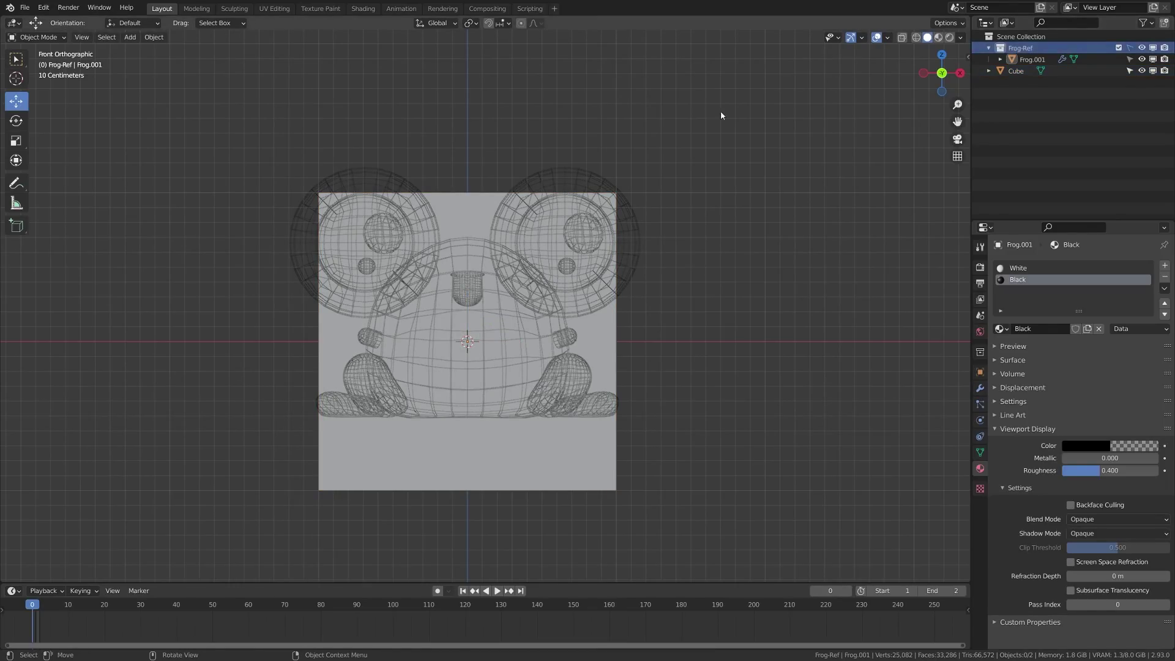
pyautogui.scroll(3, 725, 303)
pyautogui.keyDown('ctrl'); pyautogui.hscroll(2, 410, 296); pyautogui.keyUp('ctrl')
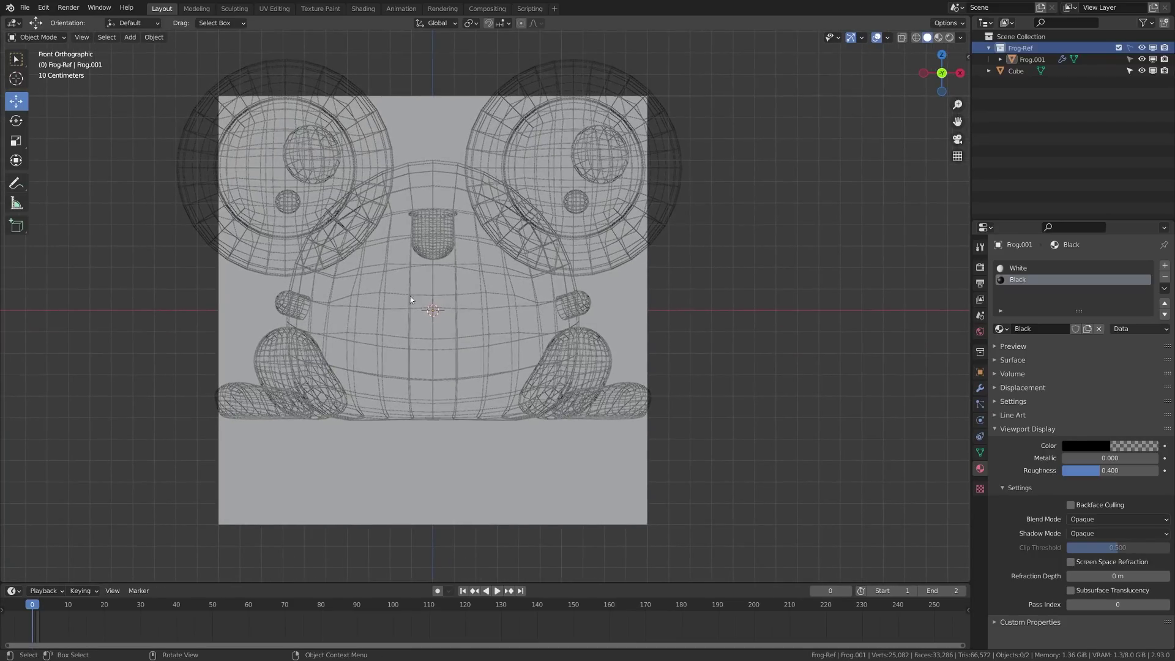
pyautogui.keyDown('shift'); pyautogui.scroll(1, 452, 355); pyautogui.keyUp('shift')
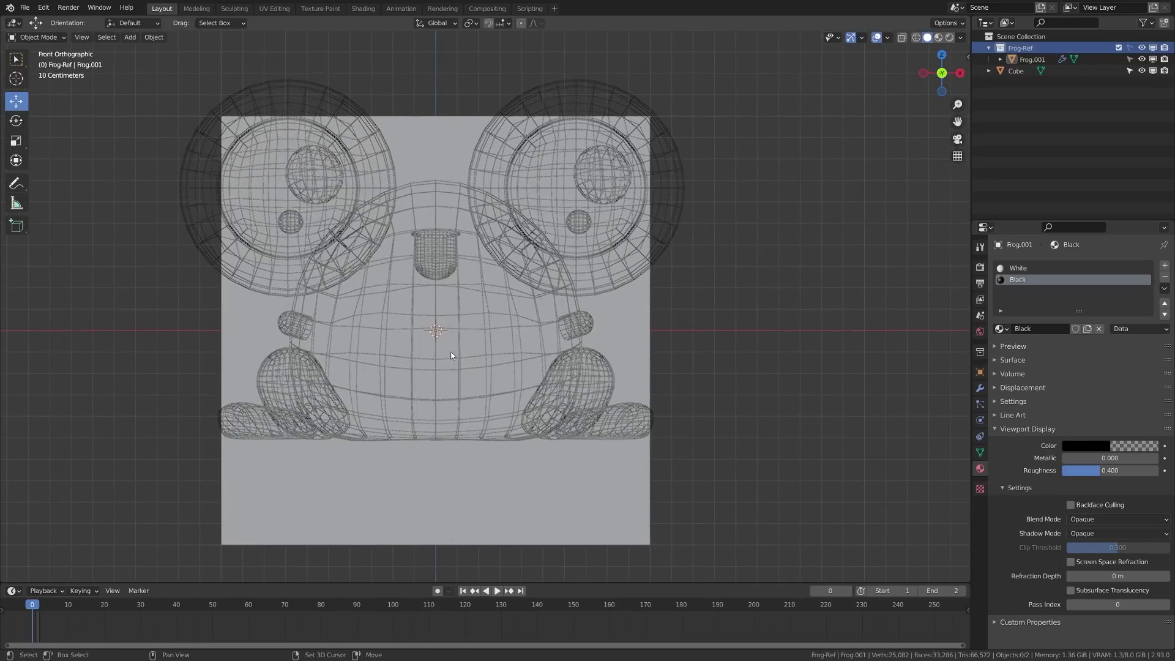
# Add a level-2 Subdivision Surface modifier to the cube and raise it over the frog's body.
pyautogui.click(490, 512)
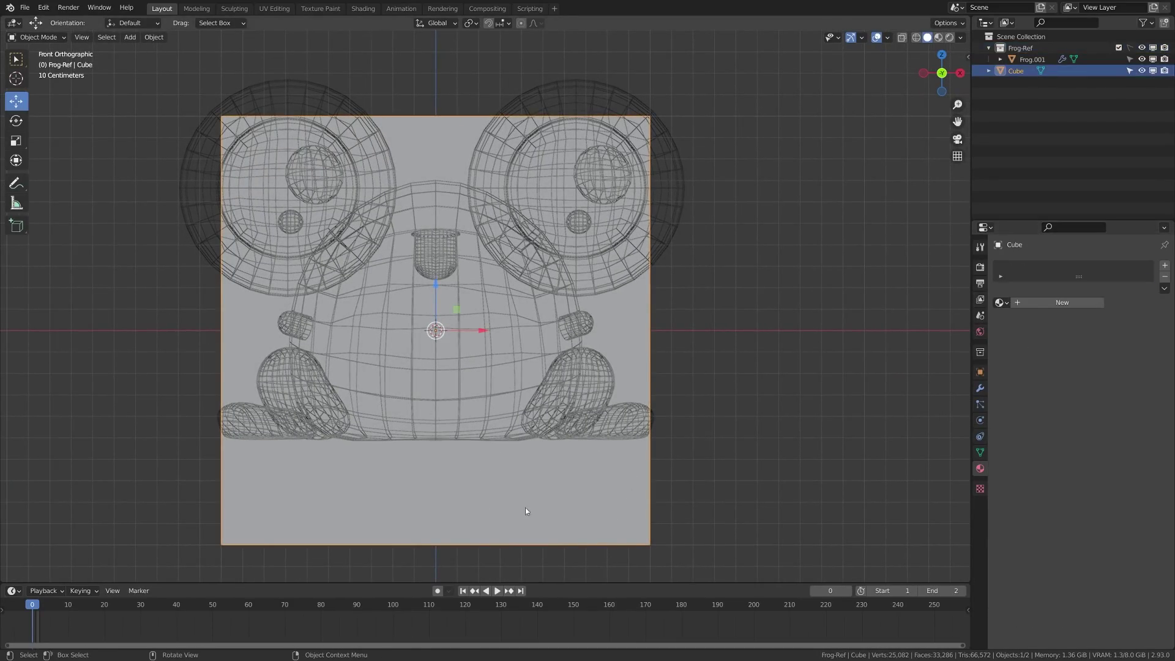
pyautogui.click(981, 389)
pyautogui.click(1038, 267)
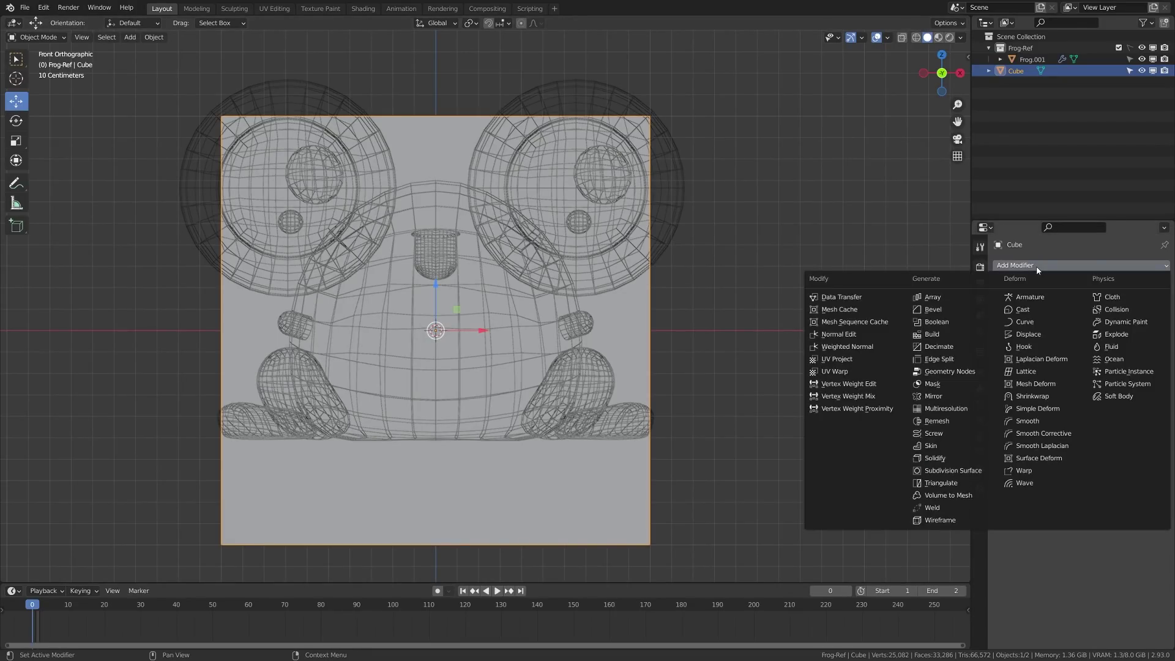
pyautogui.click(949, 470)
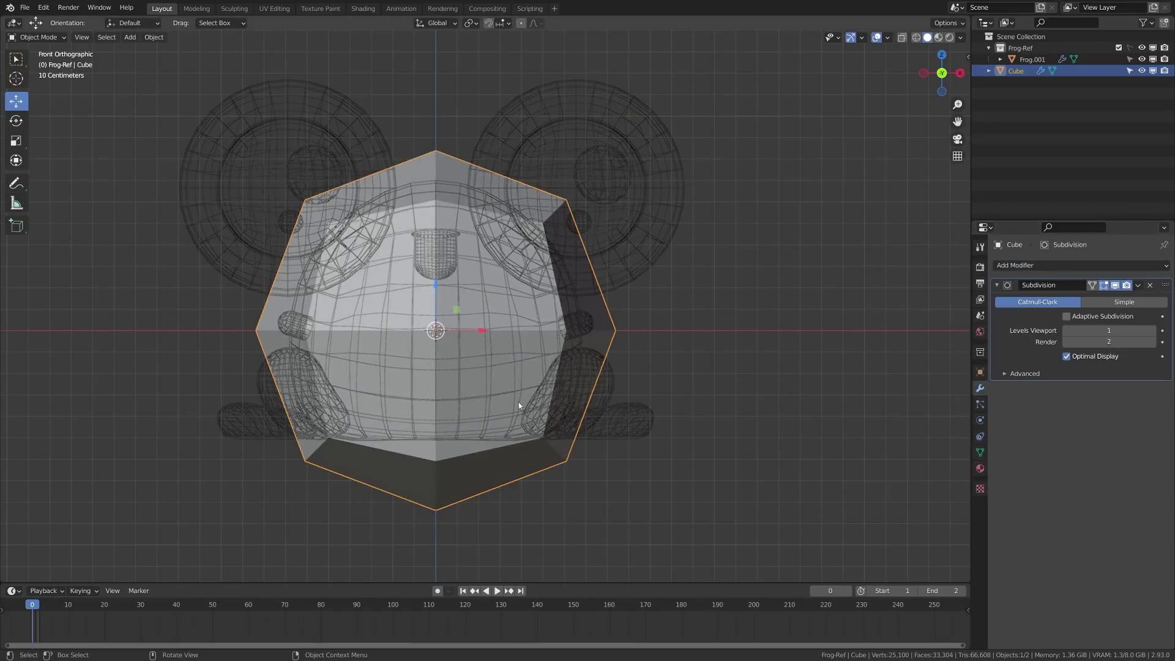
pyautogui.moveTo(433, 298); pyautogui.dragTo(433, 229)
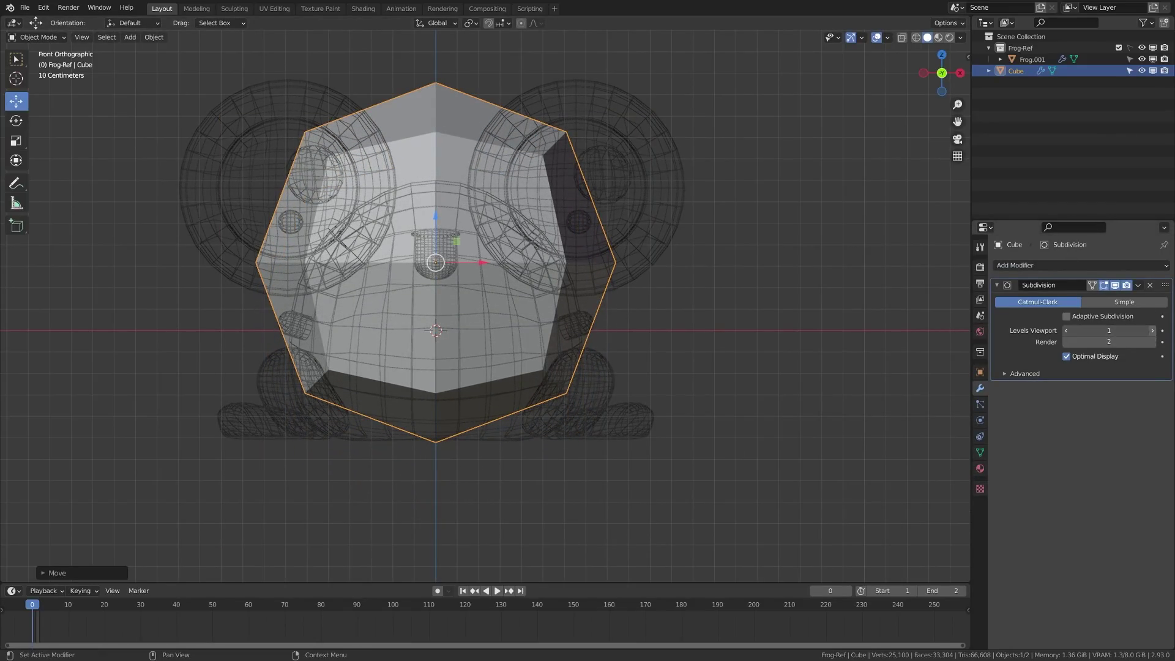
pyautogui.hotkey('ctrl', '2')
# In Edit Mode with X-ray on, move the cube's top face down along Z to flatten it.
pyautogui.press('Tab')
pyautogui.keyDown('shift'); pyautogui.moveTo(514, 313); pyautogui.dragTo(530, 372, button='middle'); pyautogui.keyUp('shift')
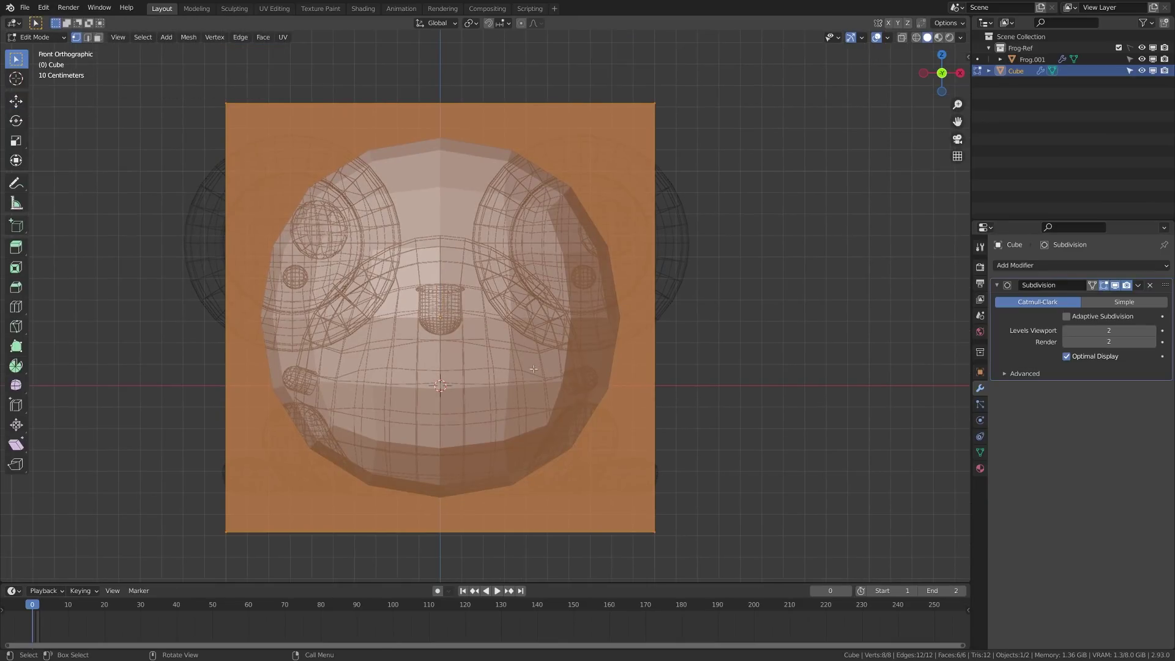
pyautogui.hotkey('alt', 'a')
pyautogui.hotkey('alt', 'z')
pyautogui.moveTo(194, 83); pyautogui.dragTo(681, 123)
pyautogui.press('g')
pyautogui.press('z')
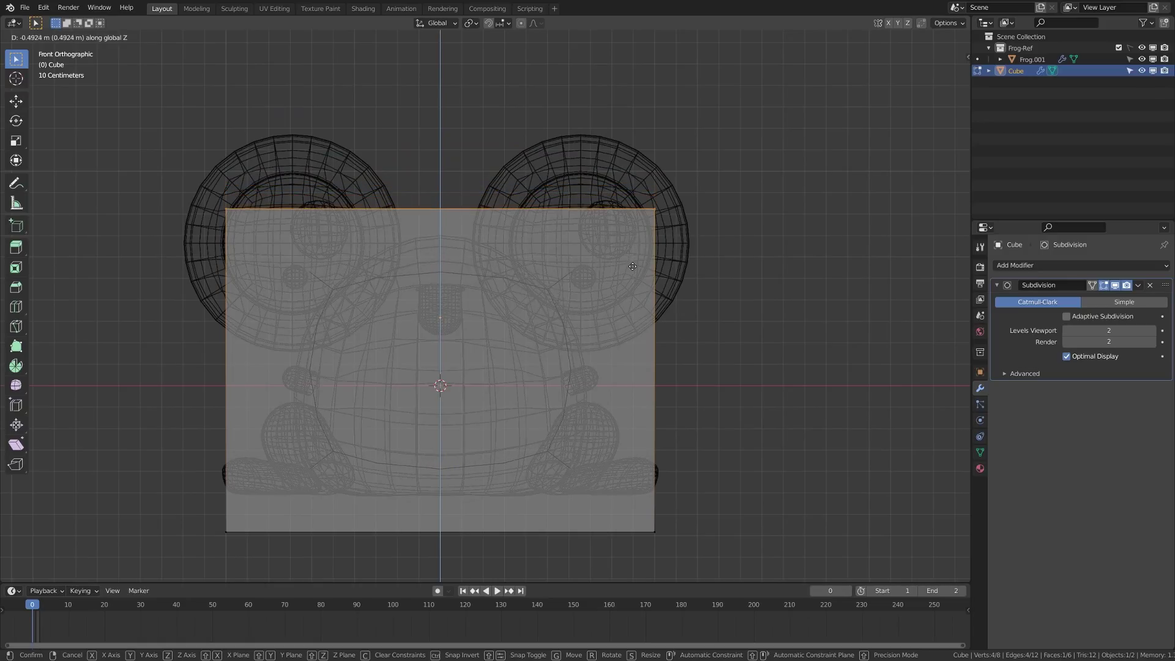
pyautogui.click(635, 264)
pyautogui.hotkey('alt', 'a')
# Return to Object Mode and switch the viewport to Solid shading.
pyautogui.hotkey('ctrl', 'Tab')
pyautogui.click(572, 292)
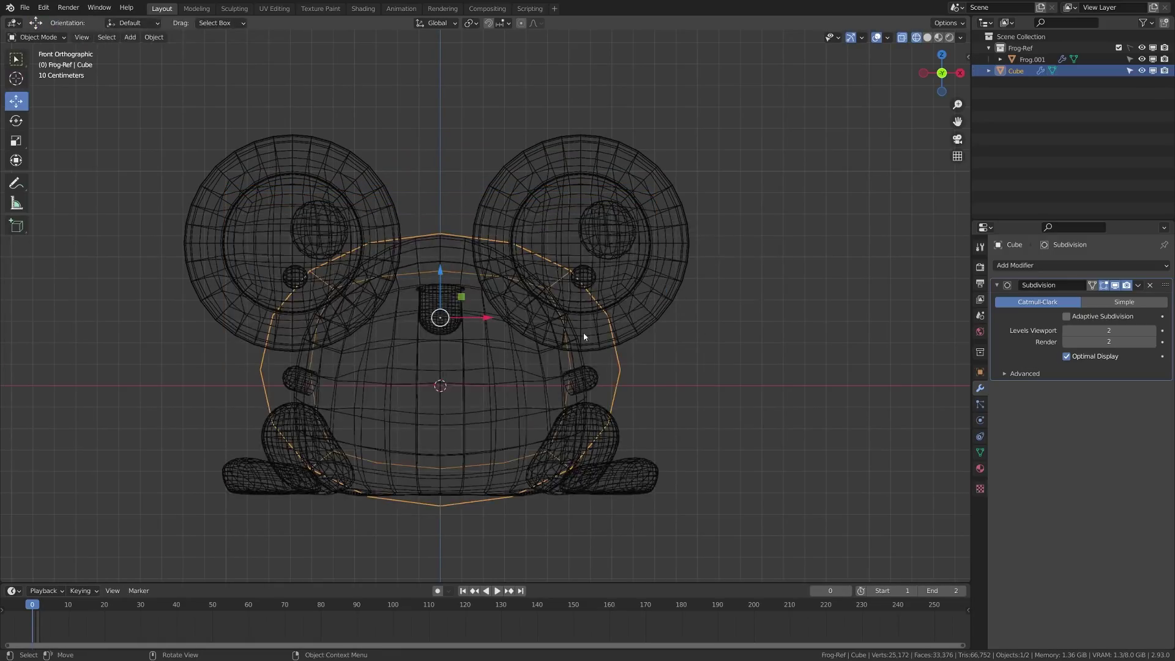
pyautogui.scroll(-2, 596, 338)
pyautogui.press('z')
pyautogui.click(765, 377)
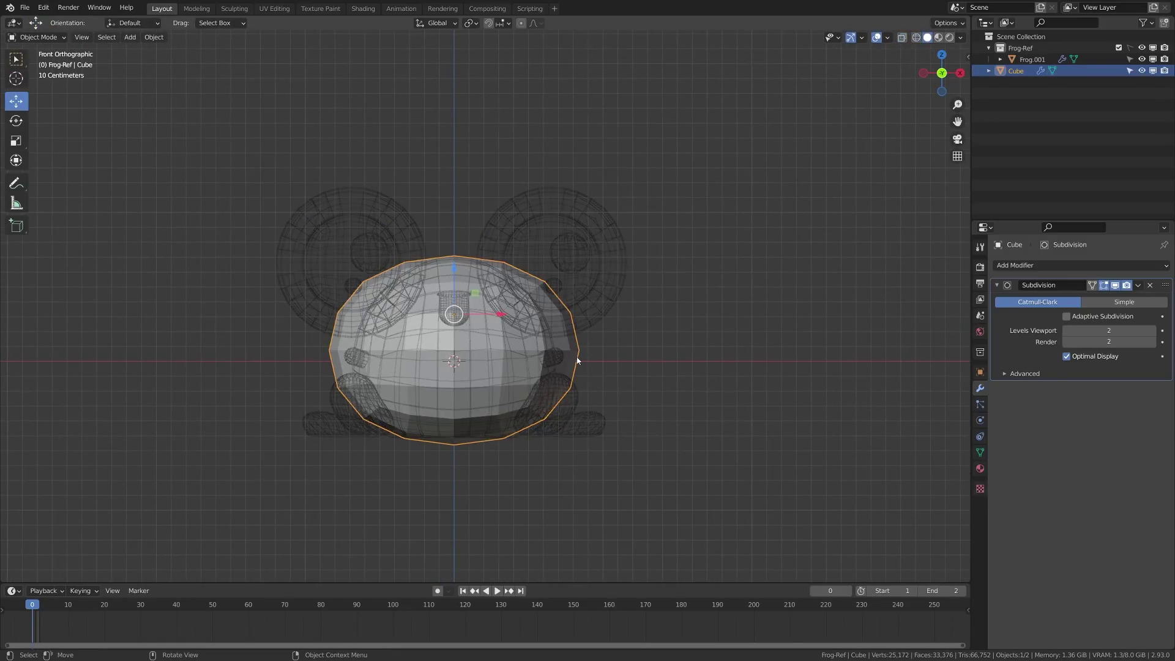
pyautogui.keyDown('shift'); pyautogui.moveTo(548, 359); pyautogui.dragTo(530, 362, button='middle'); pyautogui.keyUp('shift')
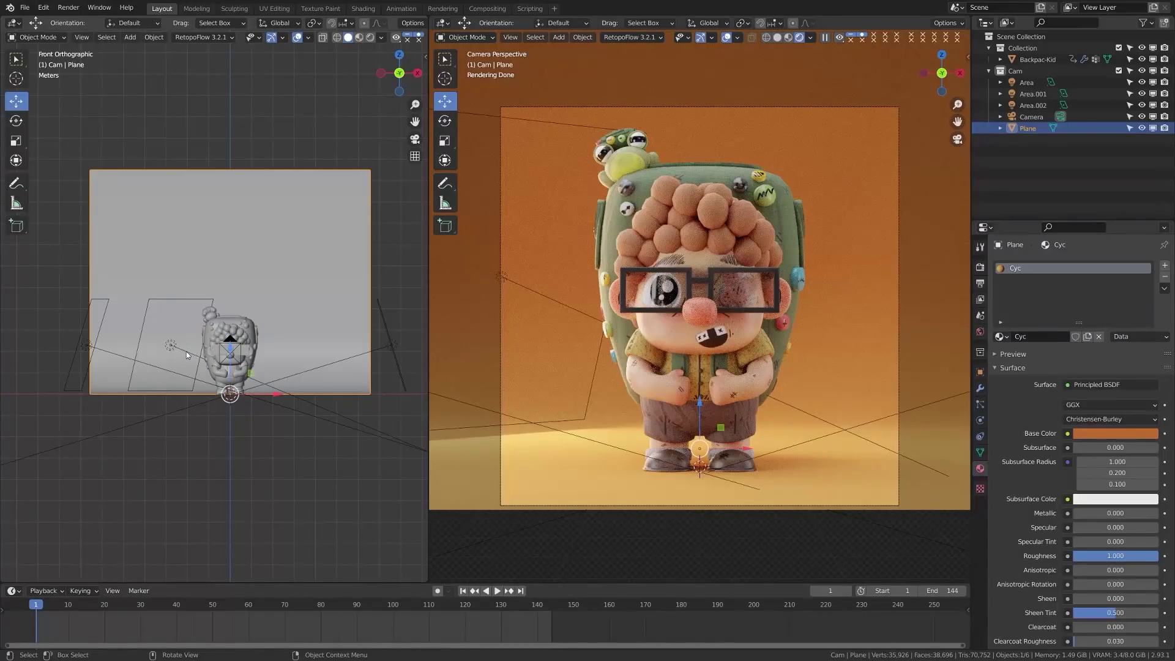
# Set the area light's size to 5 m.
pyautogui.click(185, 351)
pyautogui.click(1089, 369)
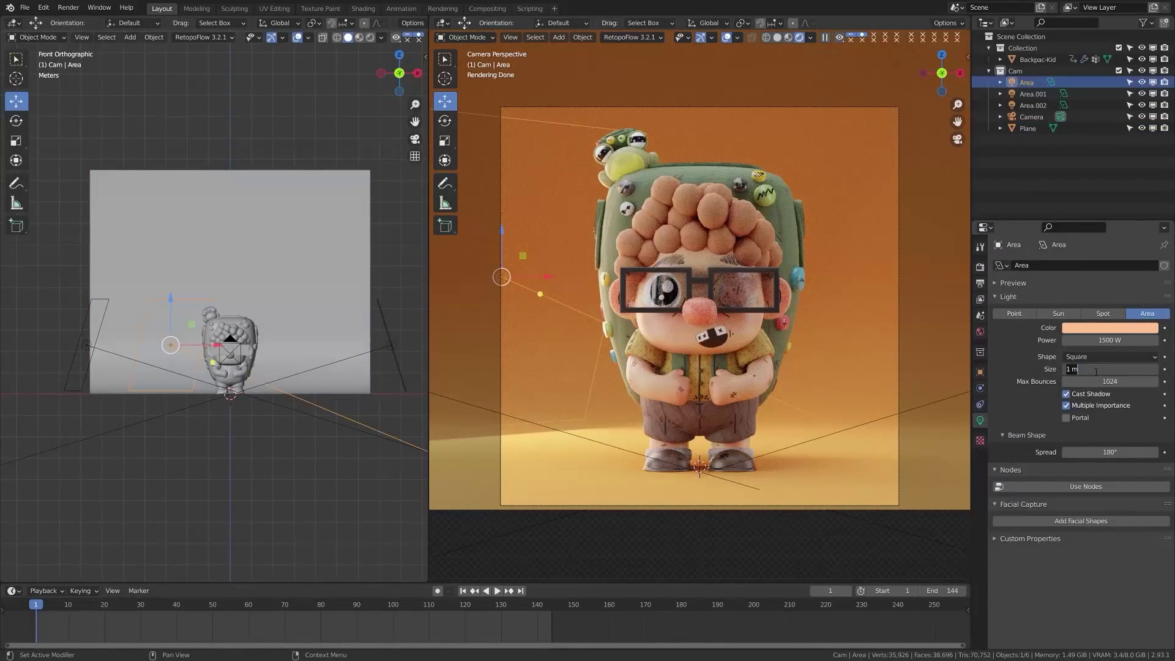
pyautogui.write('5')
pyautogui.press('Return')
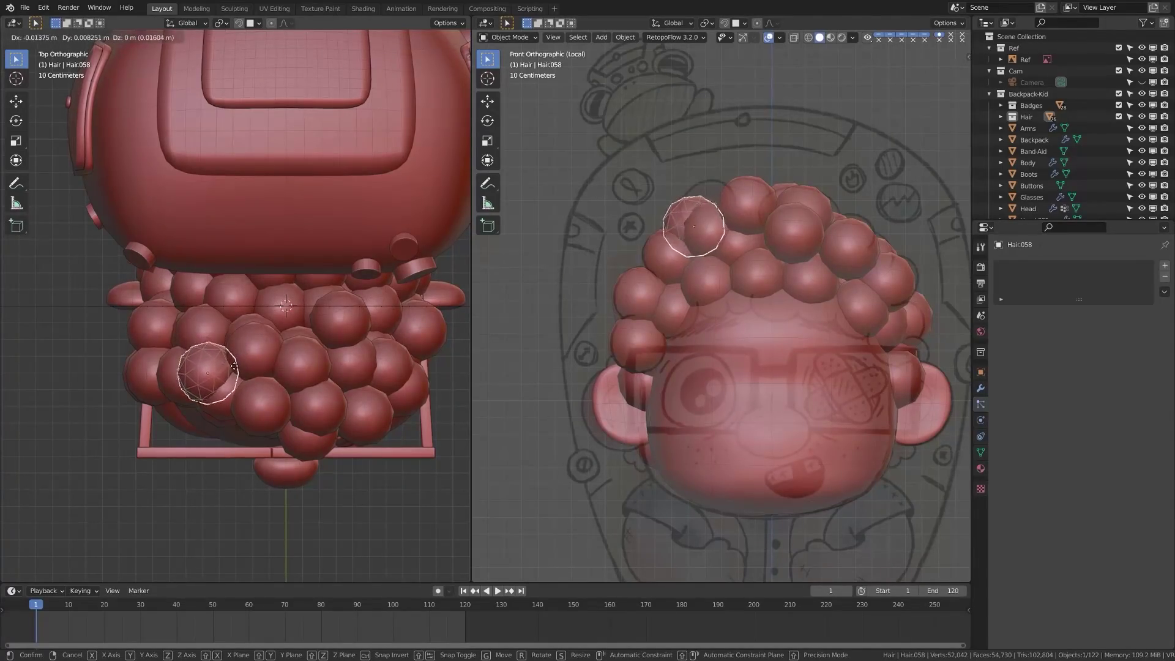
# Duplicate the hair spheres with Shift+D and place the new curls on the head.
pyautogui.click(234, 366)
pyautogui.hotkey('shift', 'd')
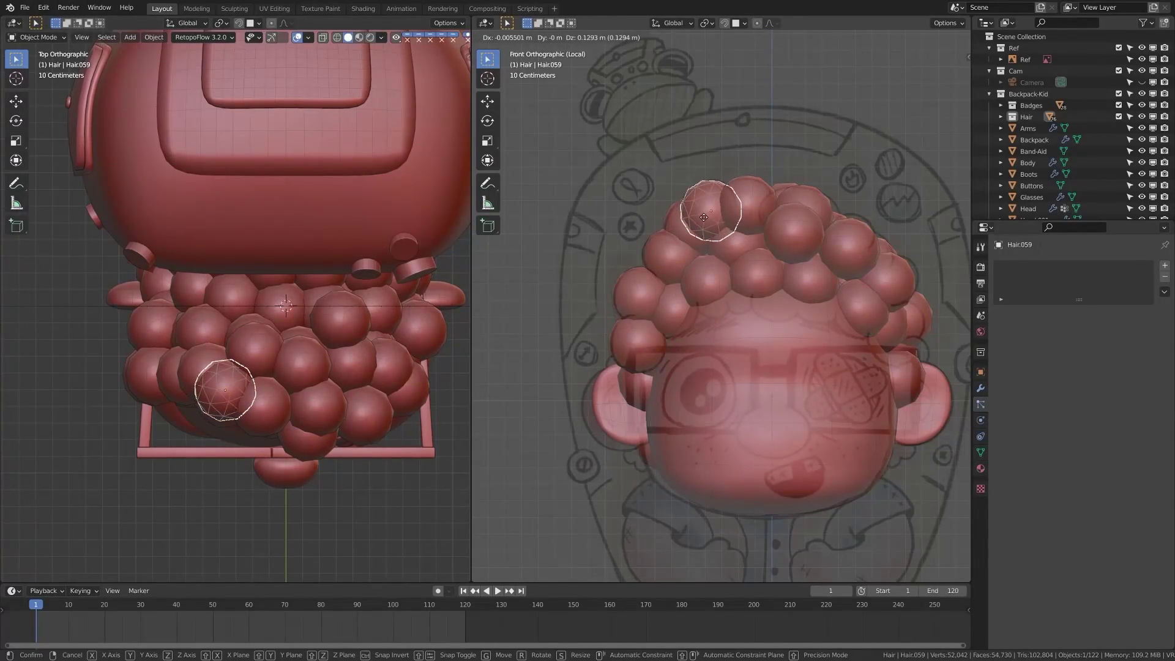
pyautogui.click(704, 218)
pyautogui.hotkey('shift', 'd')
pyautogui.click(735, 251)
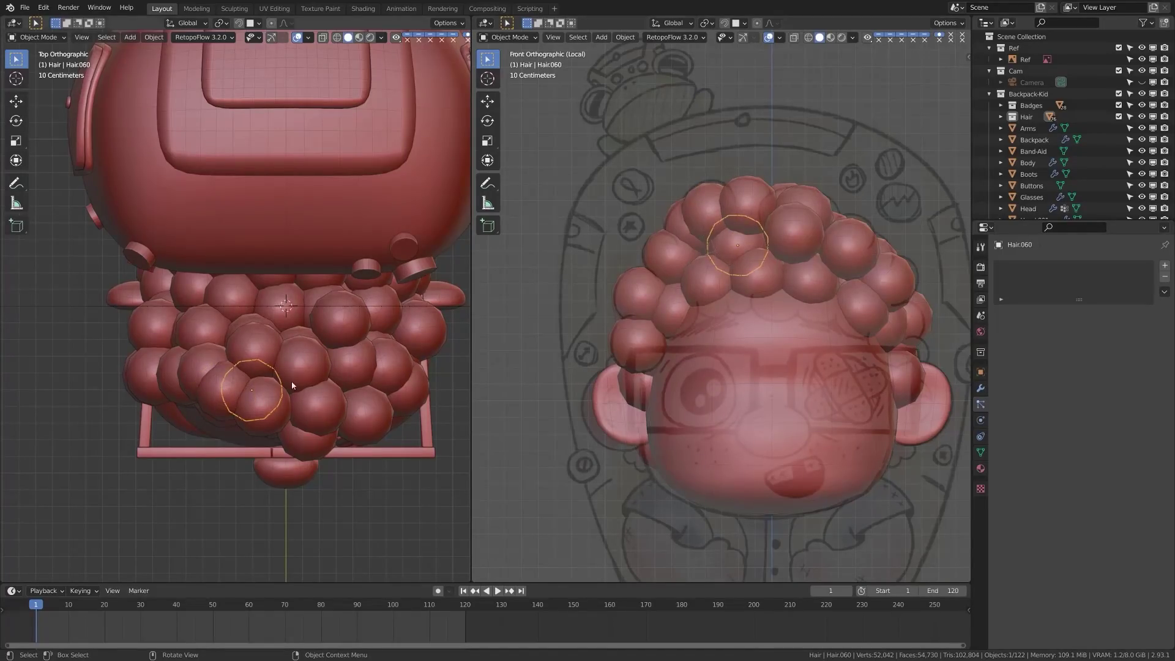
pyautogui.hotkey('alt', 'a')
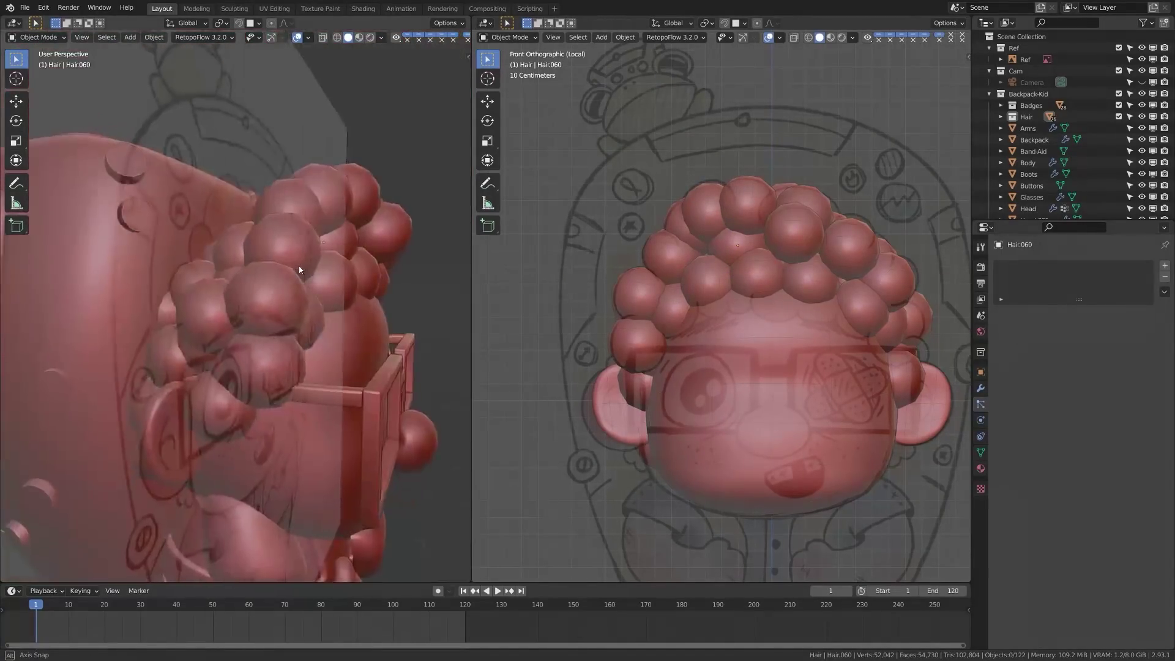